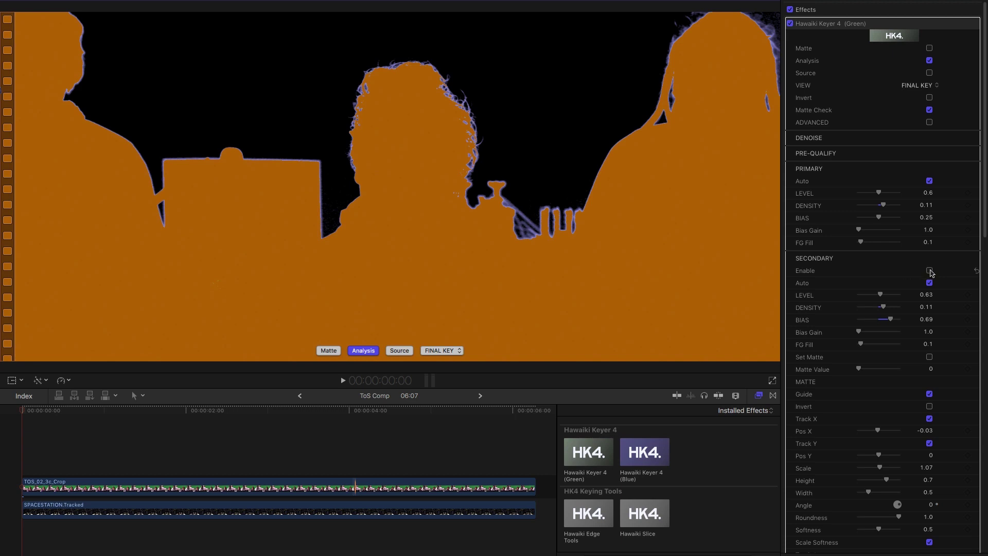
- Enable the secondary key around the middle figure's head and play the shot to check the mask tracking, returning to the start
{"action": "left_click", "coordinate": [930, 271]}
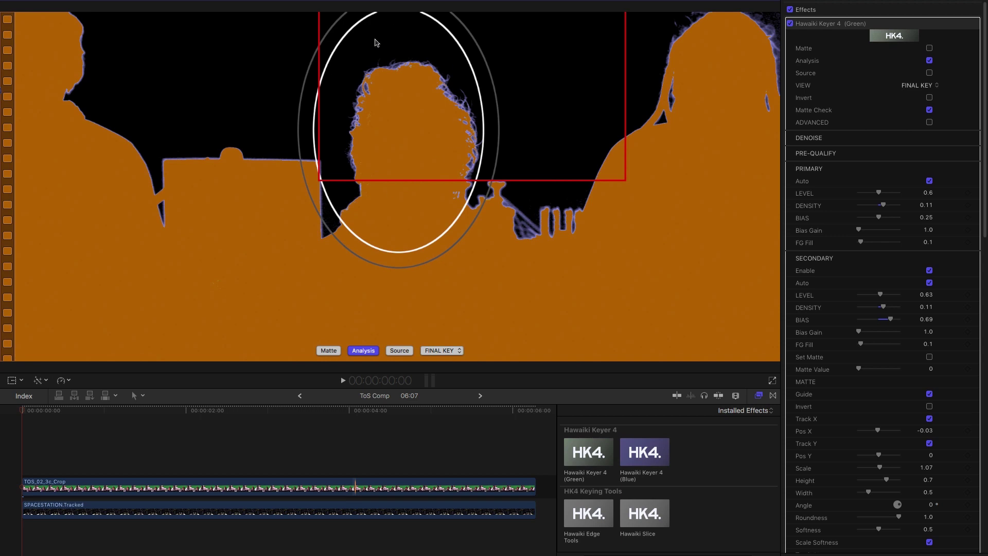
{"action": "key", "text": "space"}
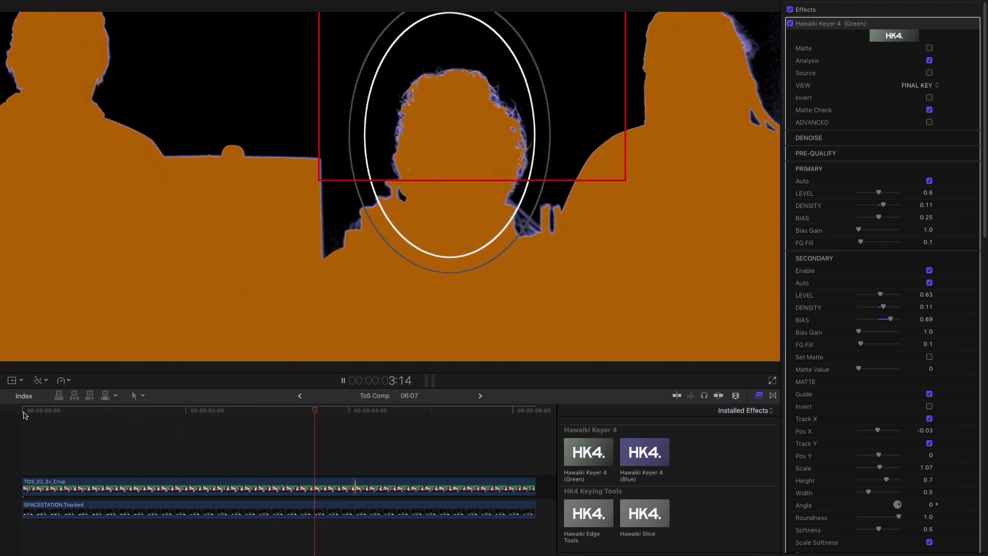
{"action": "key", "text": "space"}
{"action": "key", "text": "Home"}
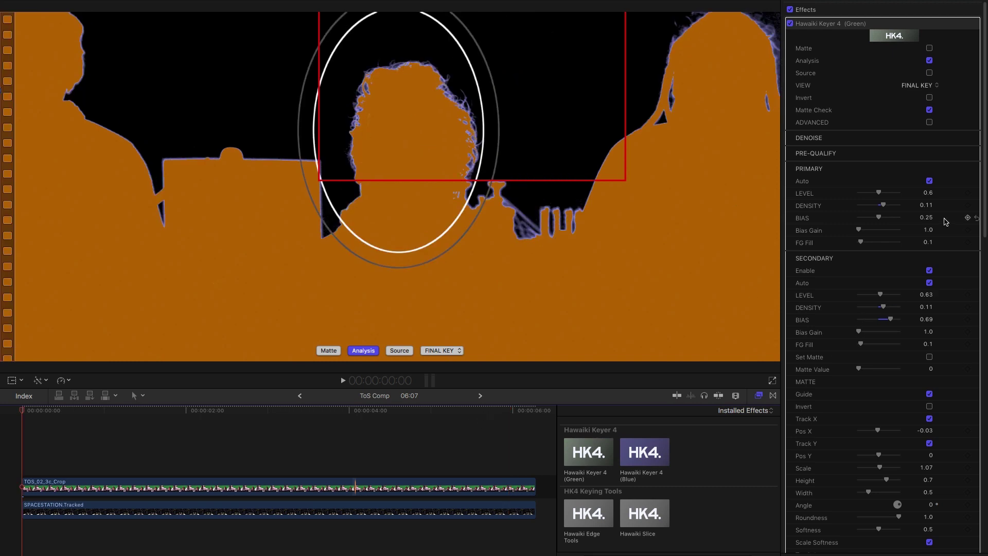
- Compare the analysis matte with the secondary key disabled and enabled
{"action": "left_click", "coordinate": [929, 270]}
{"action": "left_click", "coordinate": [929, 270]}
{"action": "left_click", "coordinate": [929, 271]}
{"action": "left_click", "coordinate": [929, 270]}
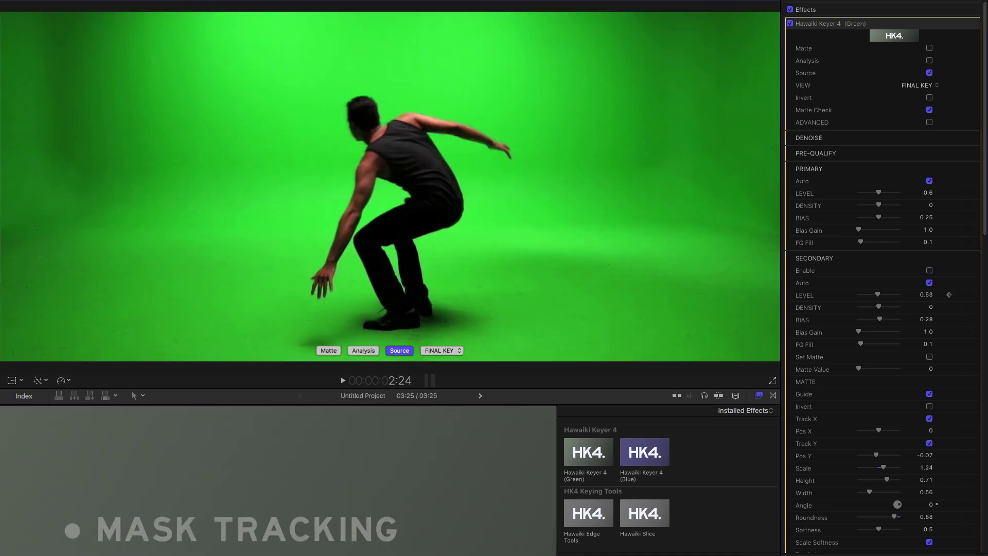
- Play back the running man's green screen source footage and return to the frame at 2:24
{"action": "key", "text": "space"}
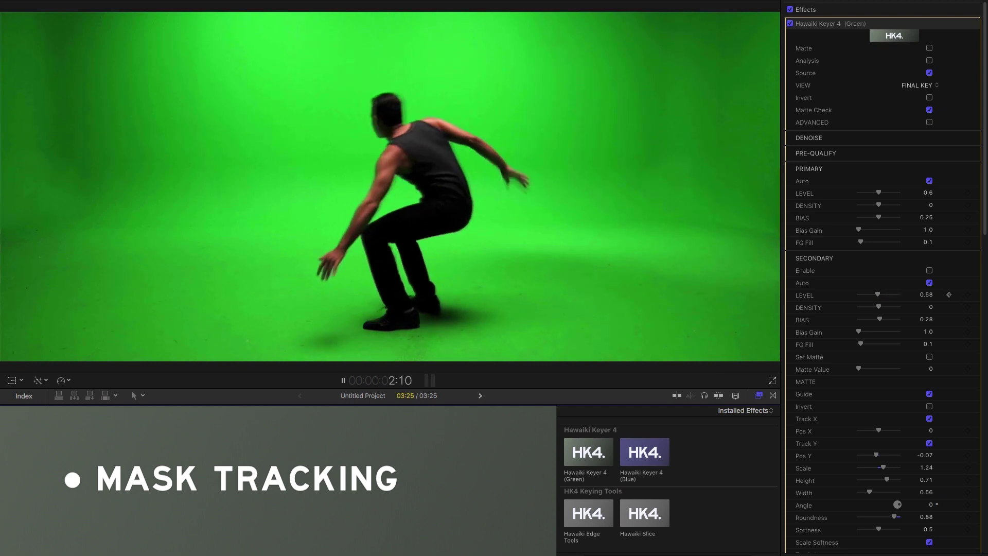
{"action": "key", "text": "space"}
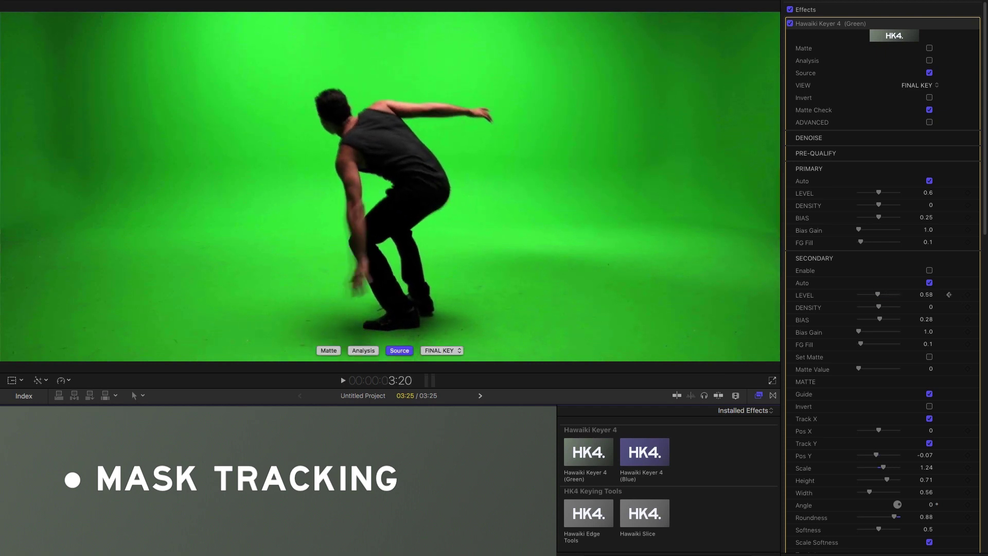
{"action": "key", "text": "Left"}
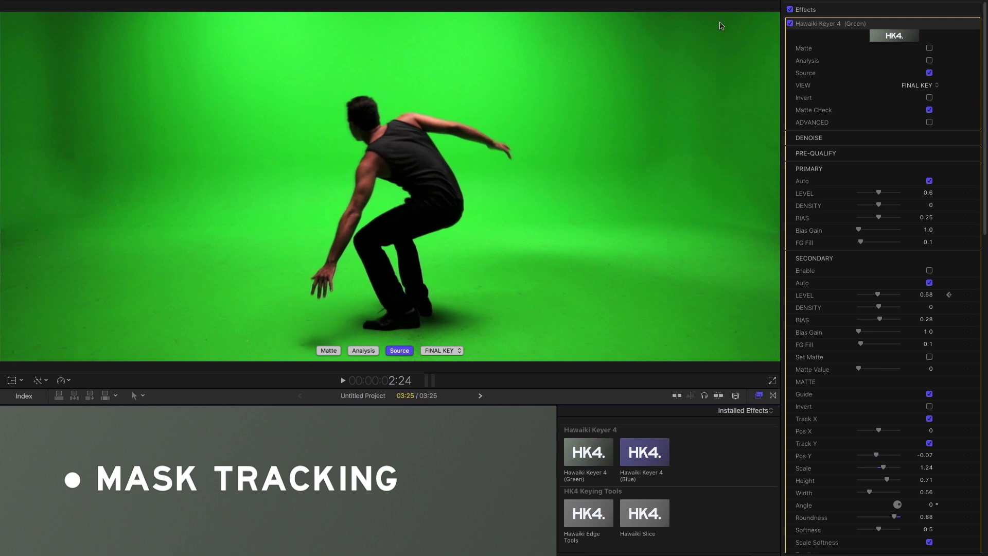
- In the Analysis view, set the running man's primary Level to 0.88 and Density to 0.17, and enable the secondary key
{"action": "left_click", "coordinate": [400, 350]}
{"action": "left_click", "coordinate": [365, 352]}
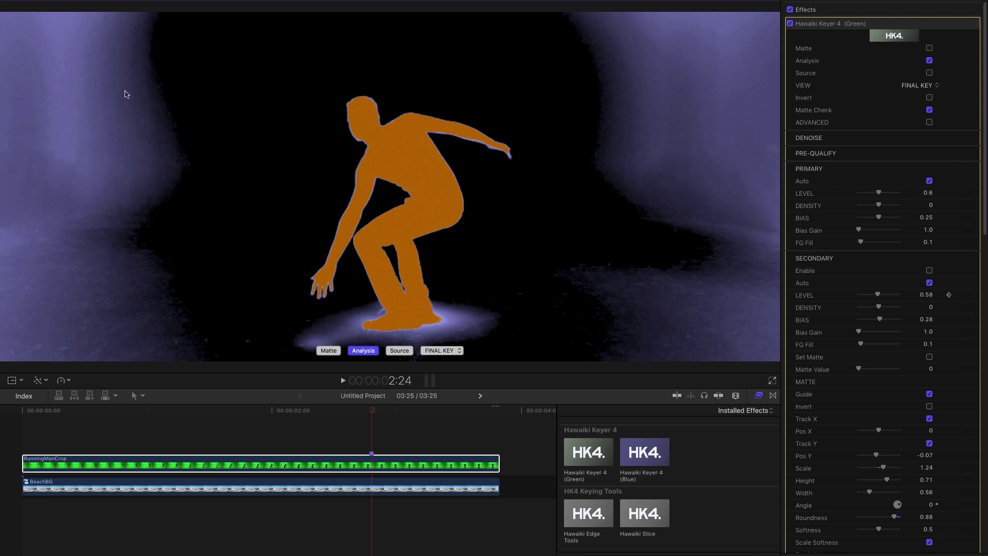
{"action": "left_click_drag", "start_coordinate": [878, 194], "coordinate": [892, 194]}
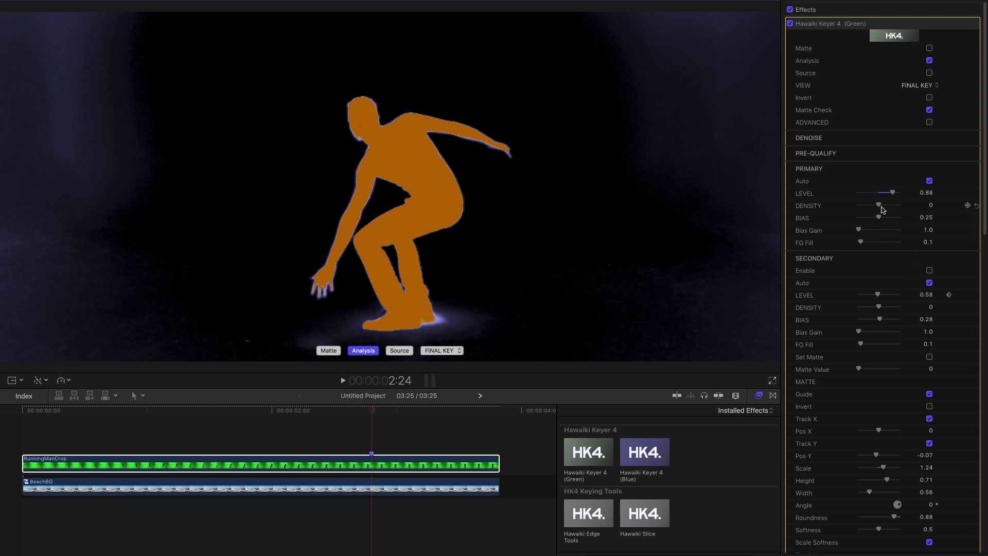
{"action": "left_click_drag", "start_coordinate": [879, 207], "coordinate": [887, 207]}
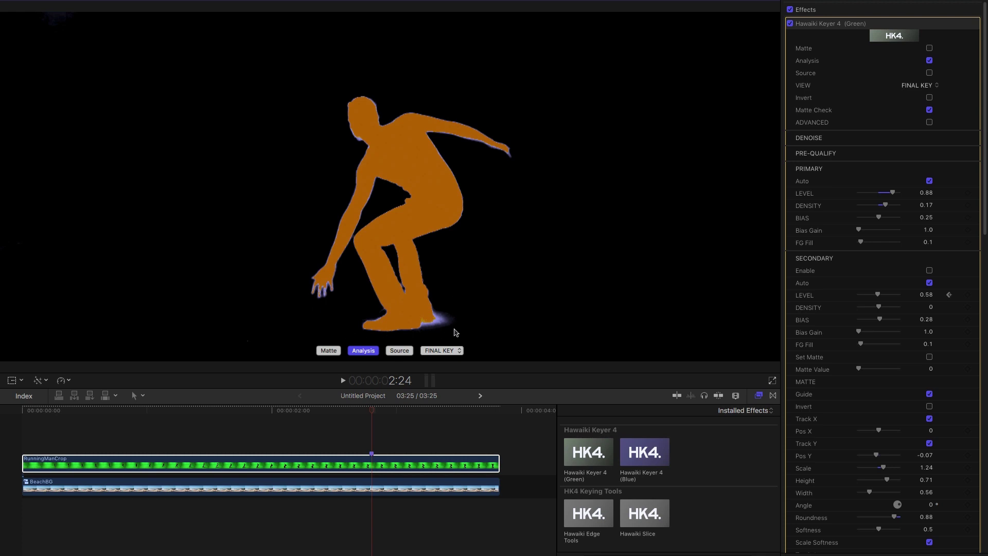
{"action": "left_click", "coordinate": [929, 271]}
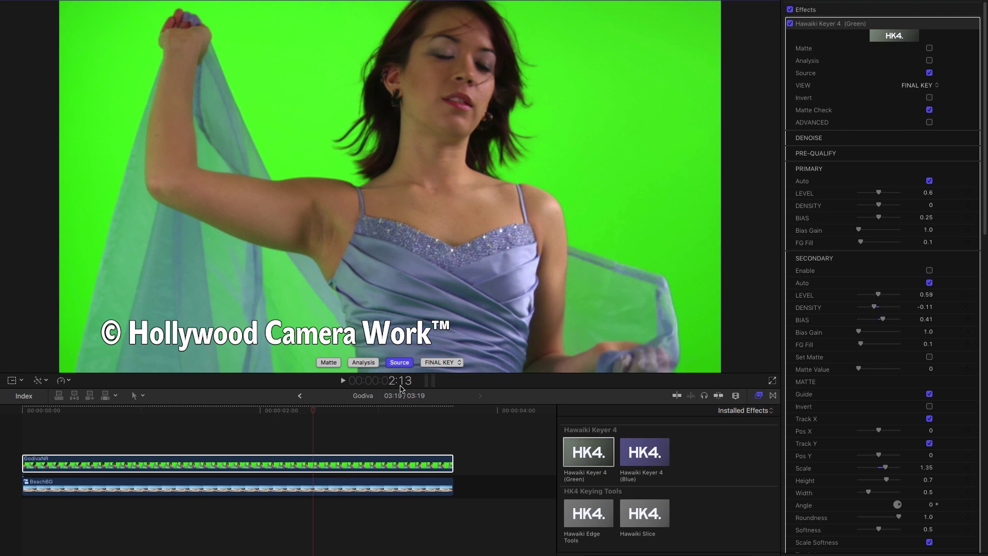
- In the Analysis view of the Godiva clip, set the primary Level to 0.74, Density to 0.1 and FG Fill to 0.27
{"action": "left_click", "coordinate": [363, 362]}
{"action": "mouse_move", "coordinate": [880, 194]}
{"action": "left_mouse_down"}
{"action": "mouse_move", "coordinate": [889, 194]}
{"action": "mouse_move", "coordinate": [883, 206]}
{"action": "left_mouse_up"}
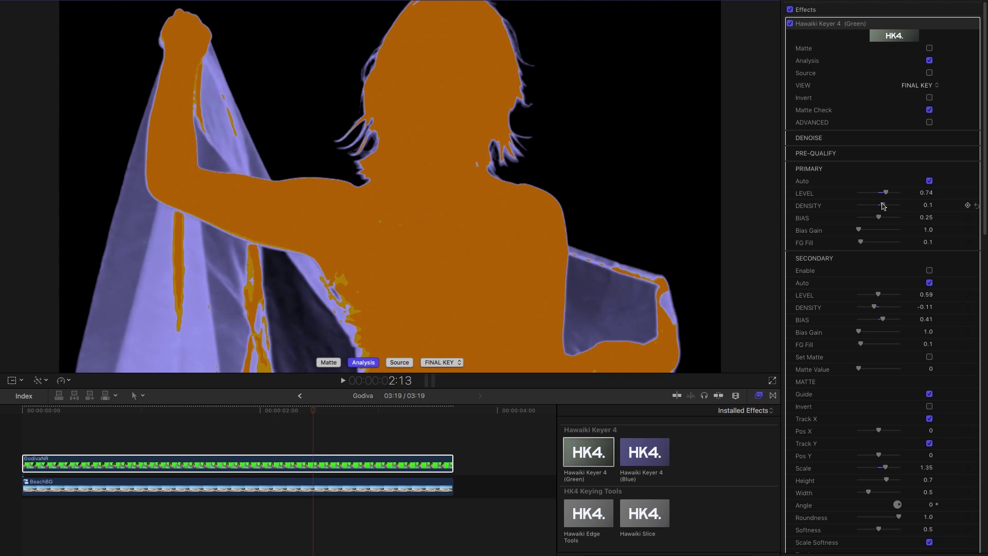
{"action": "left_click_drag", "start_coordinate": [861, 246], "coordinate": [865, 245]}
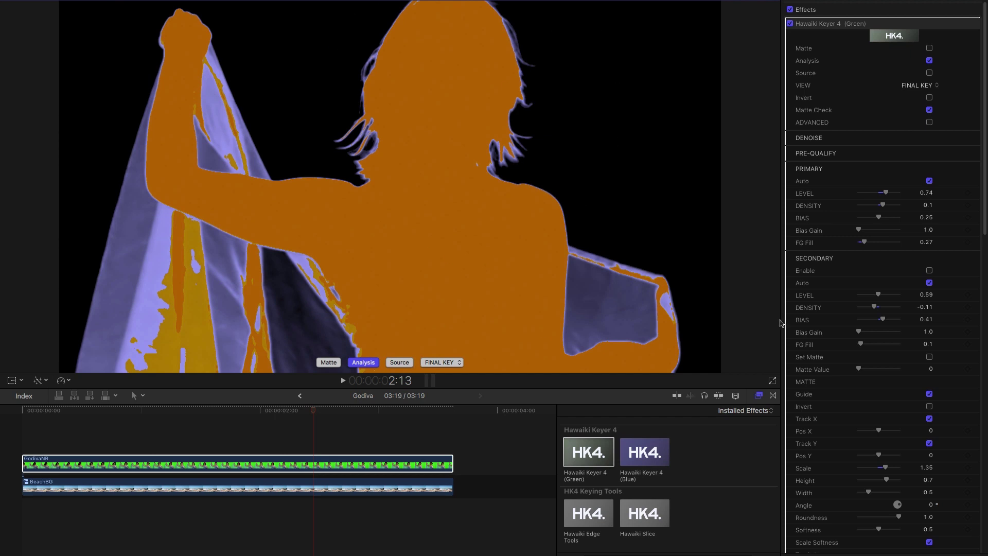
- Enable the secondary key around the woman's head and set its Track Area to Left 0.4 and Right 0.75
{"action": "left_click", "coordinate": [929, 271]}
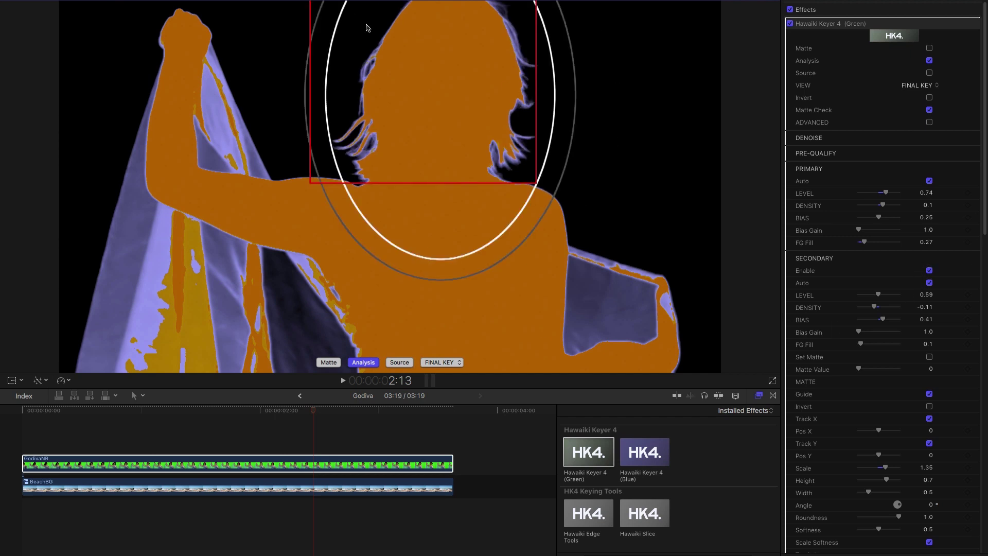
{"action": "scroll", "coordinate": [823, 384], "scroll_direction": "down", "scroll_amount": 5}
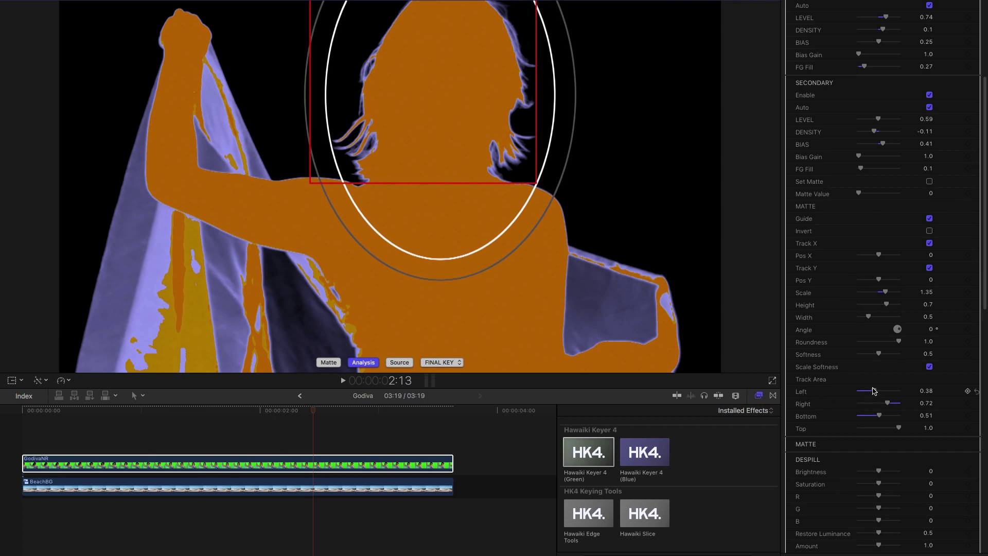
{"action": "left_click_drag", "start_coordinate": [873, 391], "coordinate": [889, 403]}
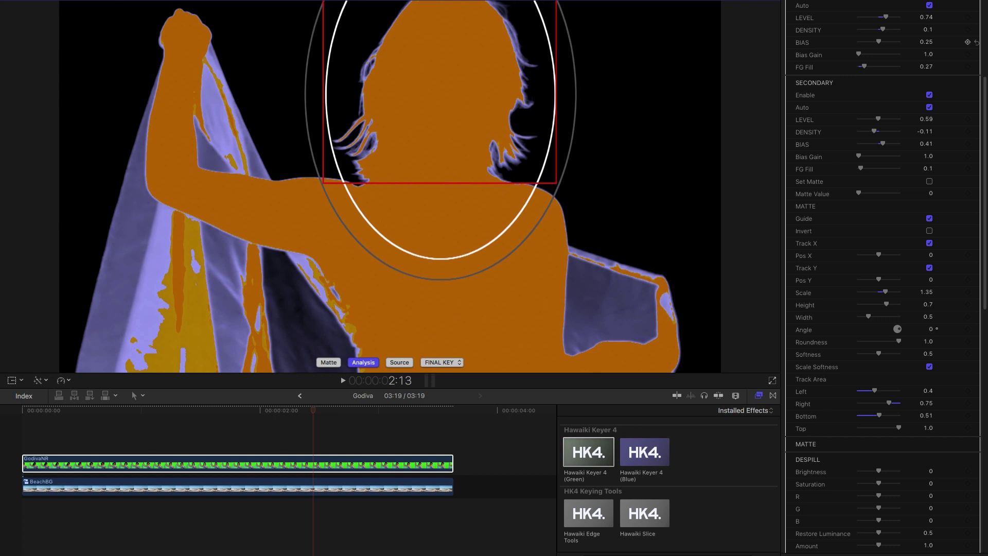
- Compare the hair matte with the secondary key off and on at the 2:04 frame
{"action": "left_click_drag", "start_coordinate": [311, 414], "coordinate": [278, 412]}
{"action": "left_click", "coordinate": [929, 95]}
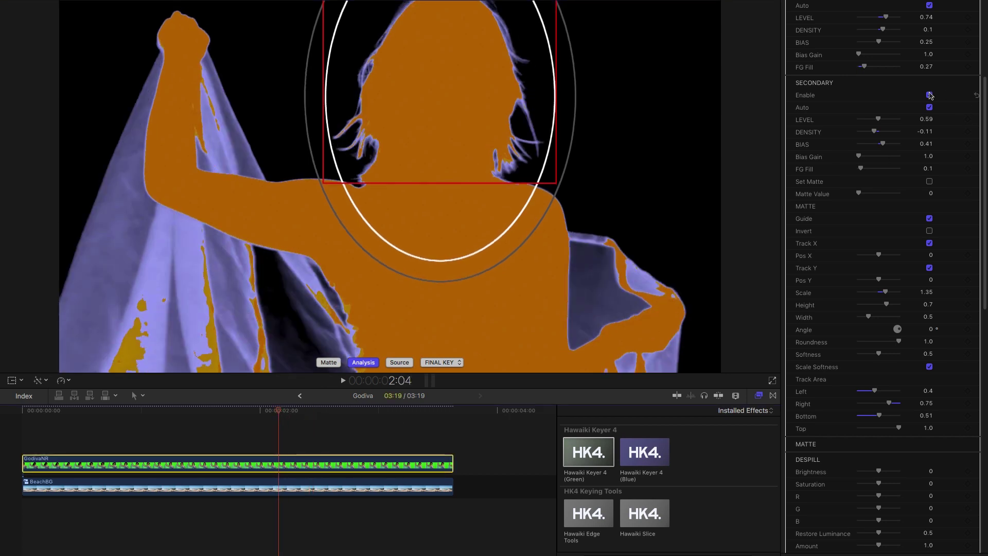
{"action": "left_click", "coordinate": [929, 94]}
- Play the Godiva clip from the start to check the mask tracking, and return to about two seconds with the Analysis view off
{"action": "left_click_drag", "start_coordinate": [282, 410], "coordinate": [2, 428]}
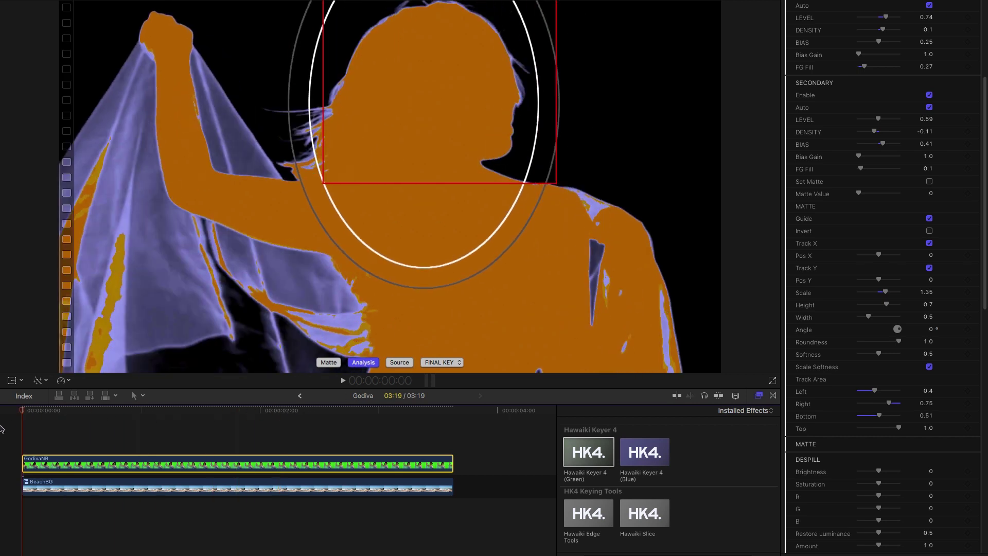
{"action": "key", "text": "space"}
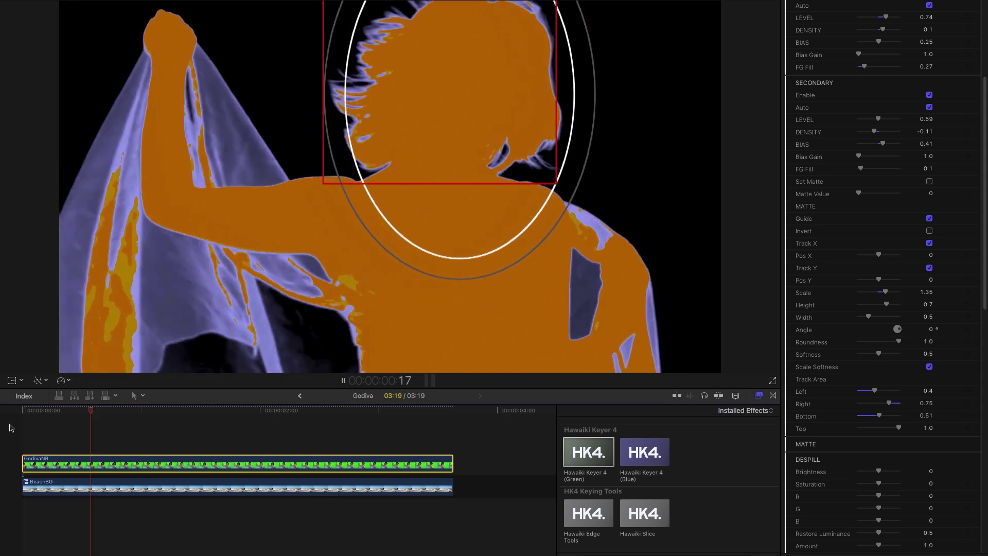
{"action": "key", "text": "space"}
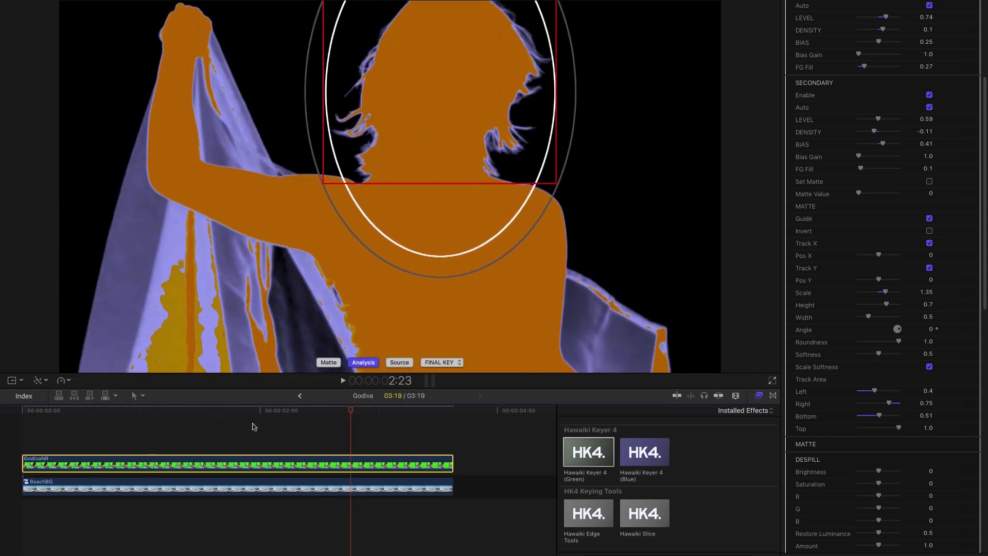
{"action": "left_click_drag", "start_coordinate": [352, 410], "coordinate": [275, 424]}
{"action": "left_click", "coordinate": [367, 362]}
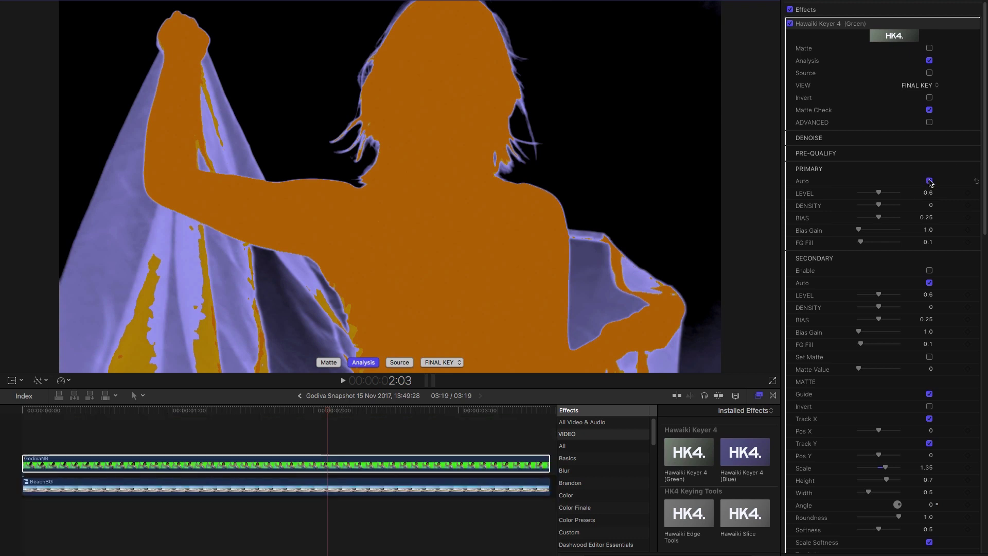
- Turn off Auto for the primary key and sample its screen colour from the green near the source image's lower-right corner
{"action": "left_click", "coordinate": [929, 181]}
{"action": "left_click", "coordinate": [923, 193]}
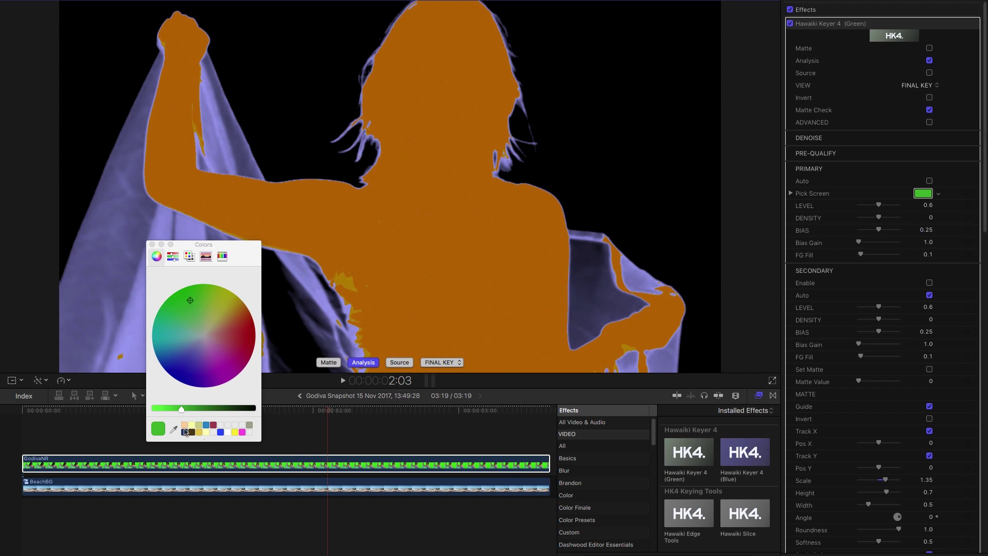
{"action": "left_click", "coordinate": [402, 363]}
{"action": "left_click", "coordinate": [173, 429]}
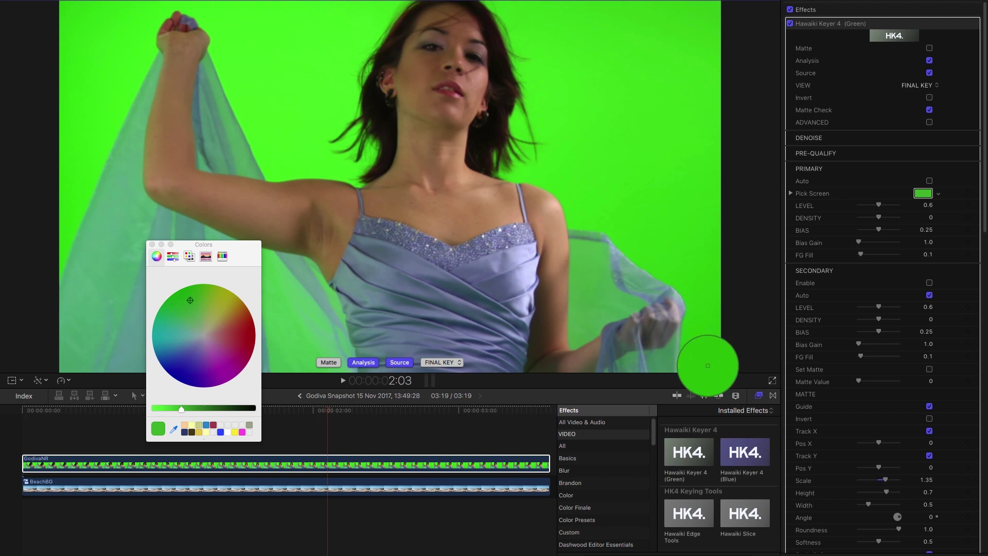
{"action": "left_click", "coordinate": [707, 364]}
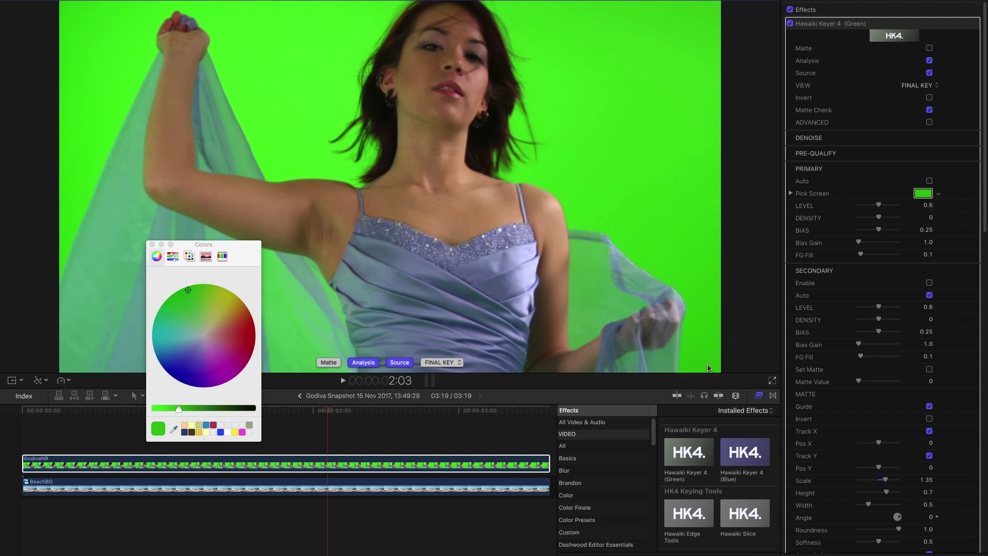
{"action": "left_click", "coordinate": [396, 364]}
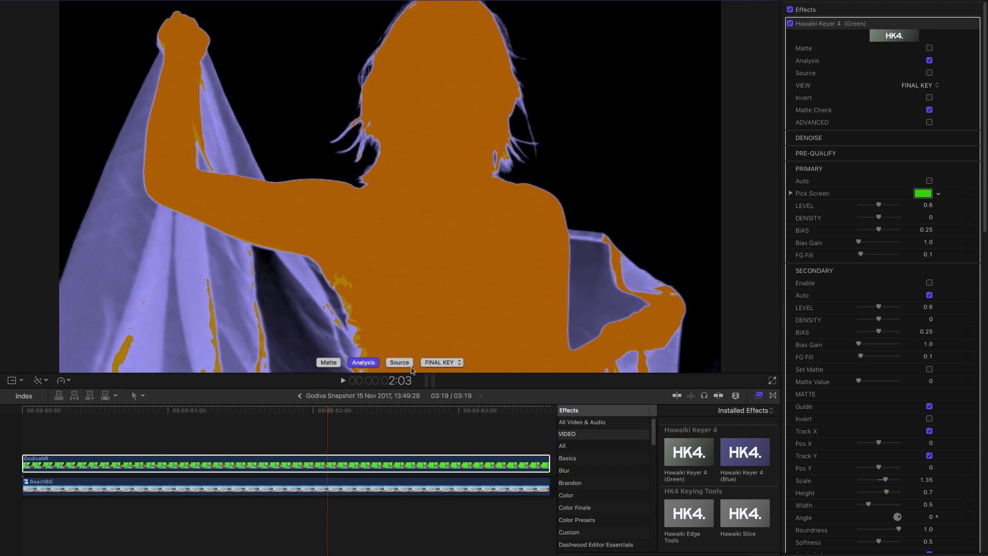
- Enable the secondary key with Auto off and sample its screen colour from the source's green beside the woman's head, inside the mask
{"action": "left_click", "coordinate": [403, 364]}
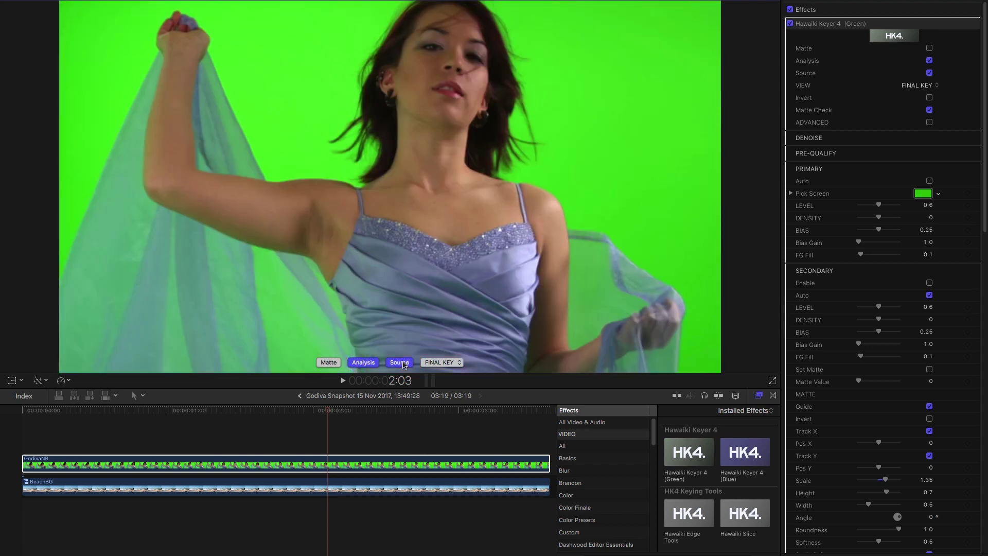
{"action": "left_click", "coordinate": [929, 283]}
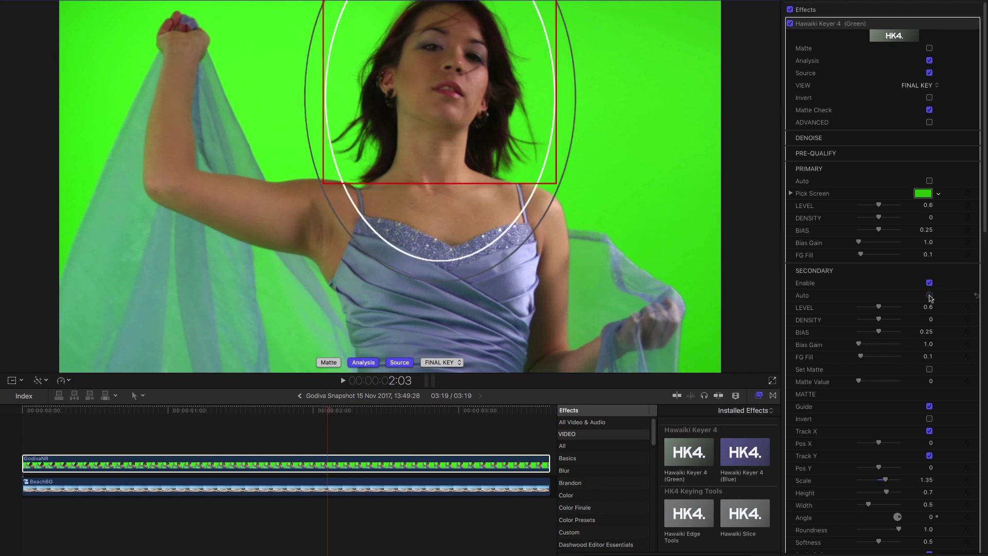
{"action": "left_click", "coordinate": [929, 296]}
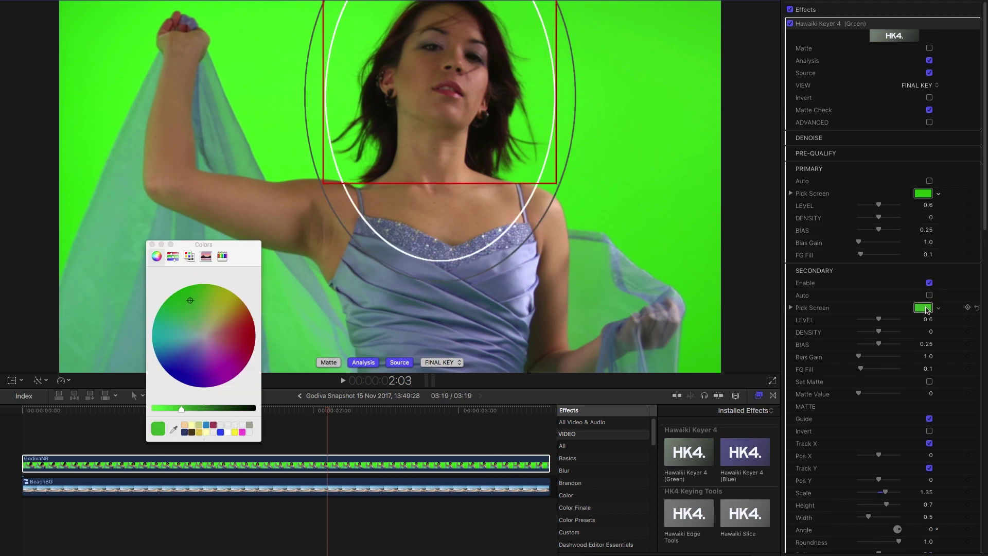
{"action": "left_click", "coordinate": [173, 430]}
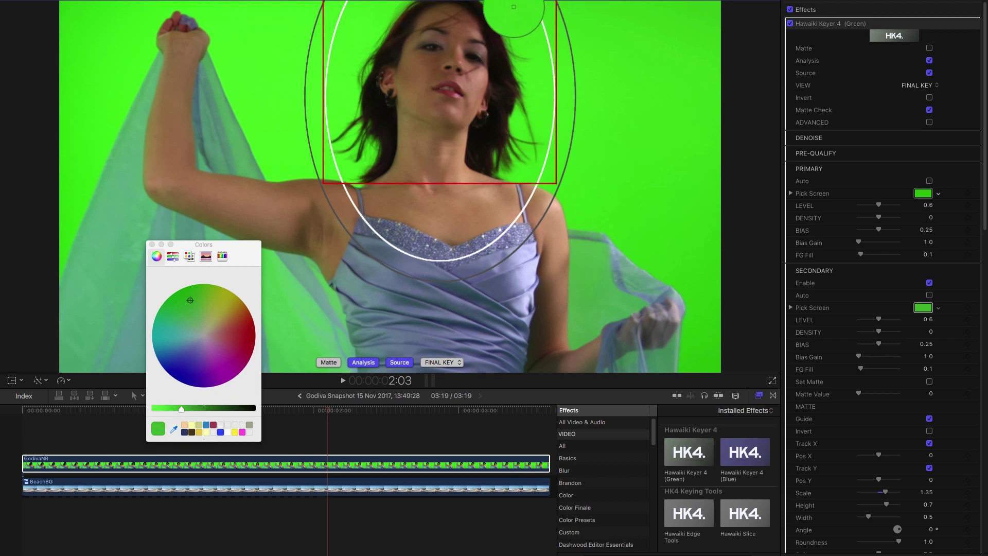
{"action": "left_click", "coordinate": [514, 6]}
{"action": "left_click", "coordinate": [399, 363]}
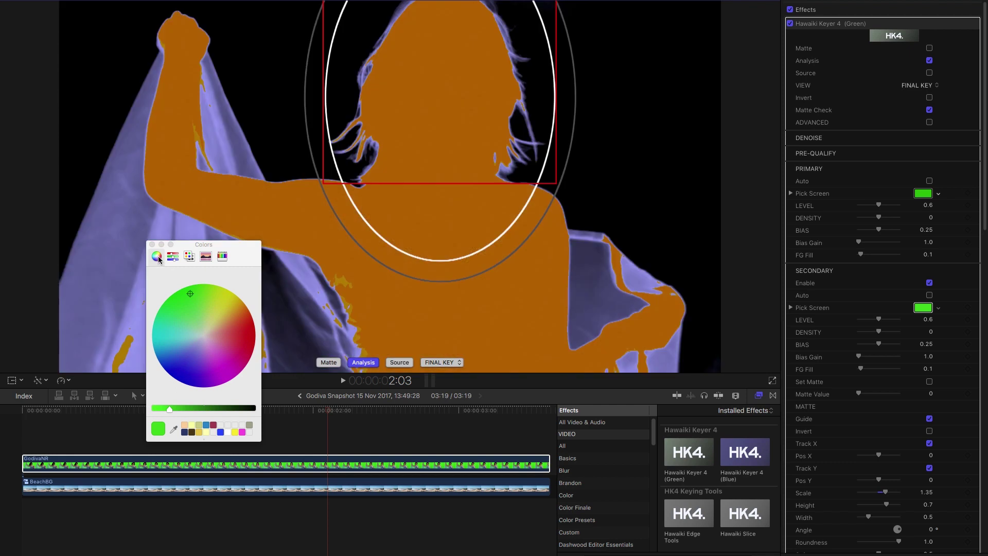
{"action": "left_click", "coordinate": [152, 244]}
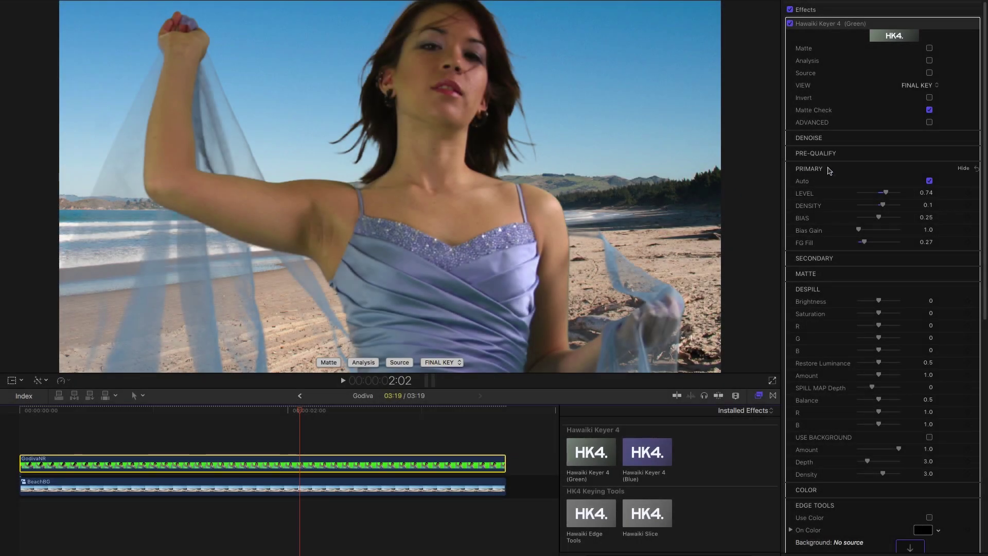
- Turn on the keyer's Advanced controls and expand the Secondary group to examine its extra parameters
{"action": "left_click", "coordinate": [928, 122]}
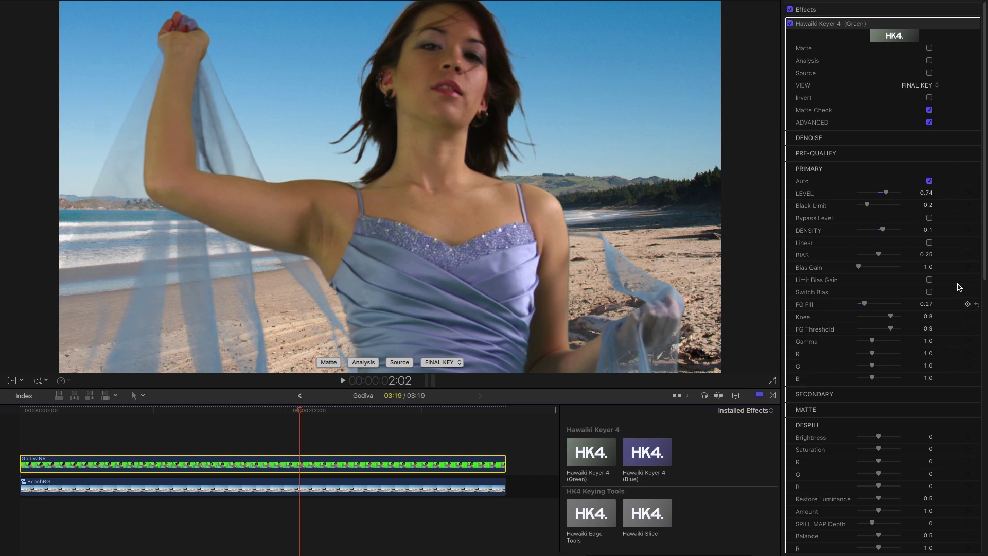
{"action": "scroll", "coordinate": [959, 288], "scroll_direction": "down", "scroll_amount": 5}
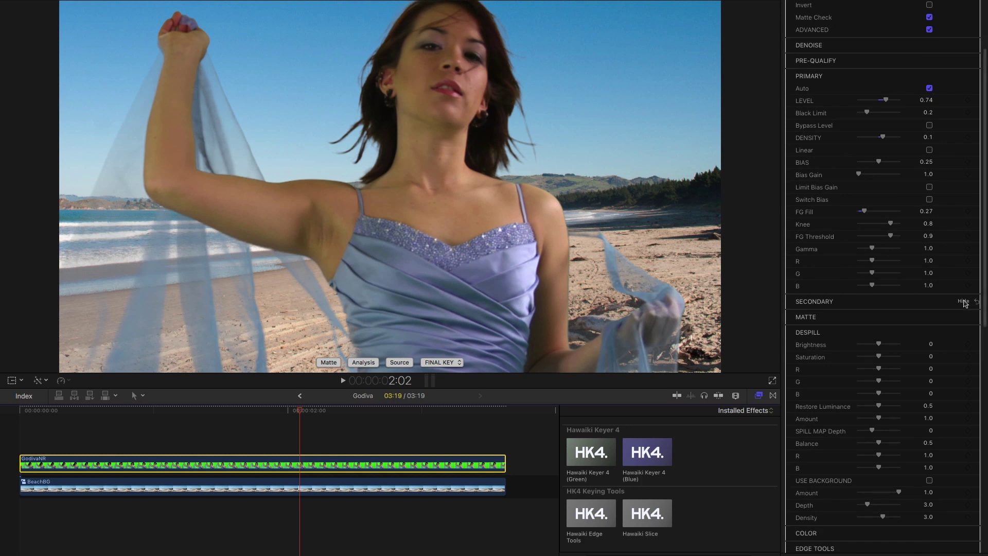
{"action": "left_click", "coordinate": [963, 301]}
{"action": "scroll", "coordinate": [982, 265], "scroll_direction": "down", "scroll_amount": 3}
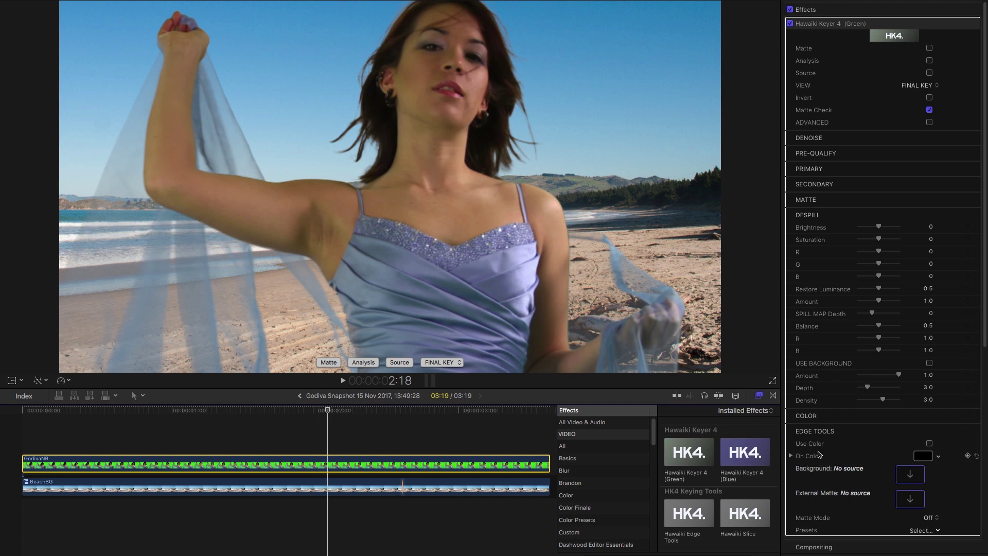
- Assign the BeachBG clip as the keyer's Background source
{"action": "left_click", "coordinate": [912, 475]}
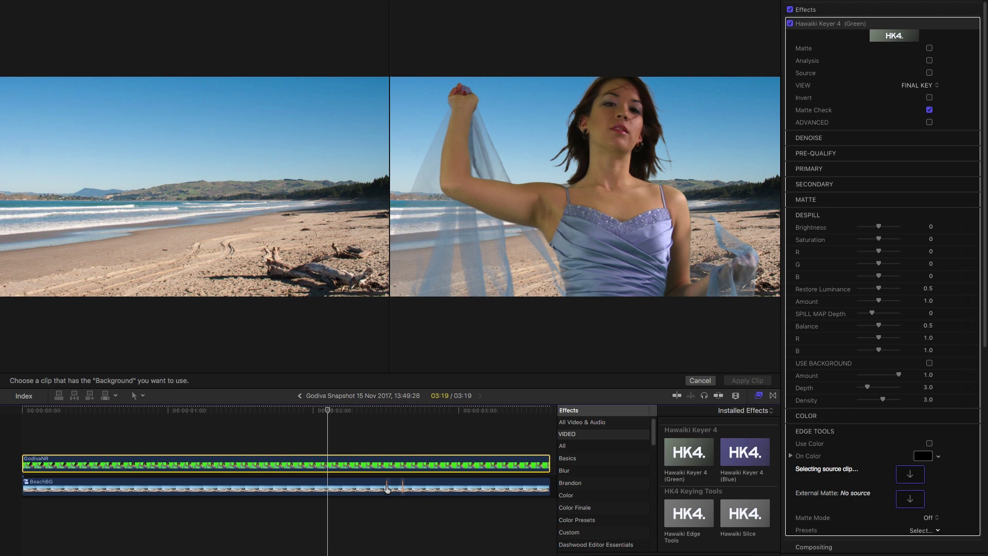
{"action": "left_click", "coordinate": [388, 488]}
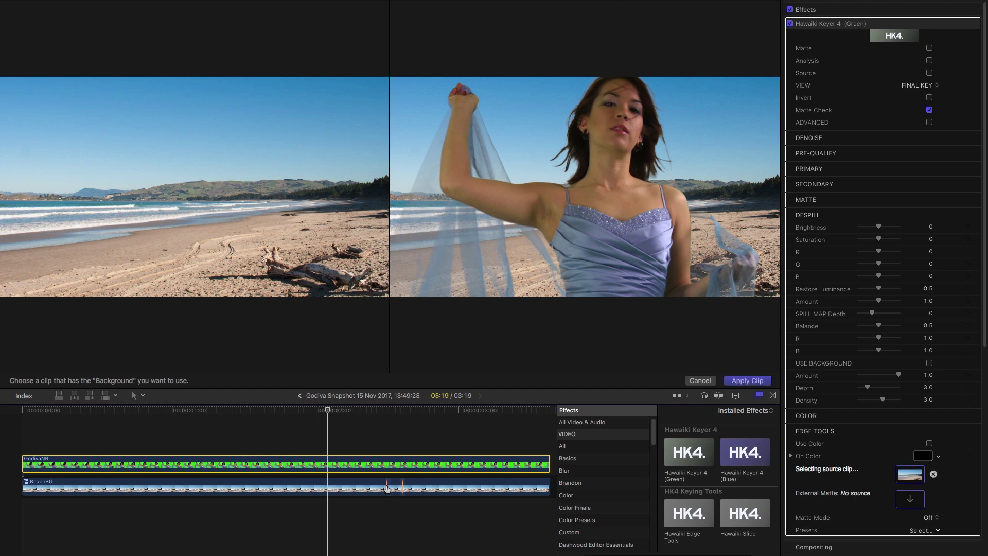
{"action": "left_click", "coordinate": [743, 382]}
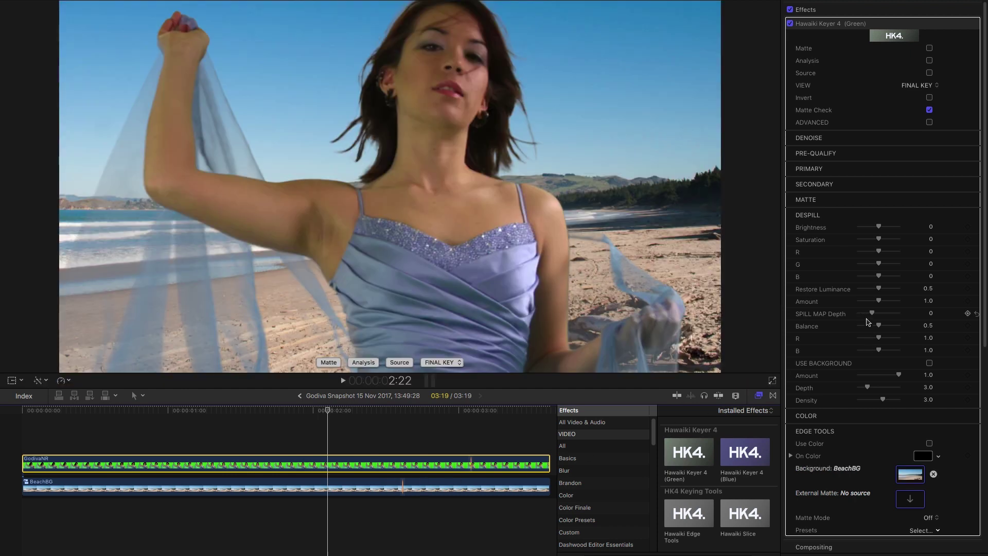
- Turn on Use Background for the despill, comparing it on and off, with its Depth at 7.06 and SPILL MAP Depth at 0.22
{"action": "left_click", "coordinate": [929, 363]}
{"action": "left_click", "coordinate": [929, 364]}
{"action": "left_click", "coordinate": [929, 364]}
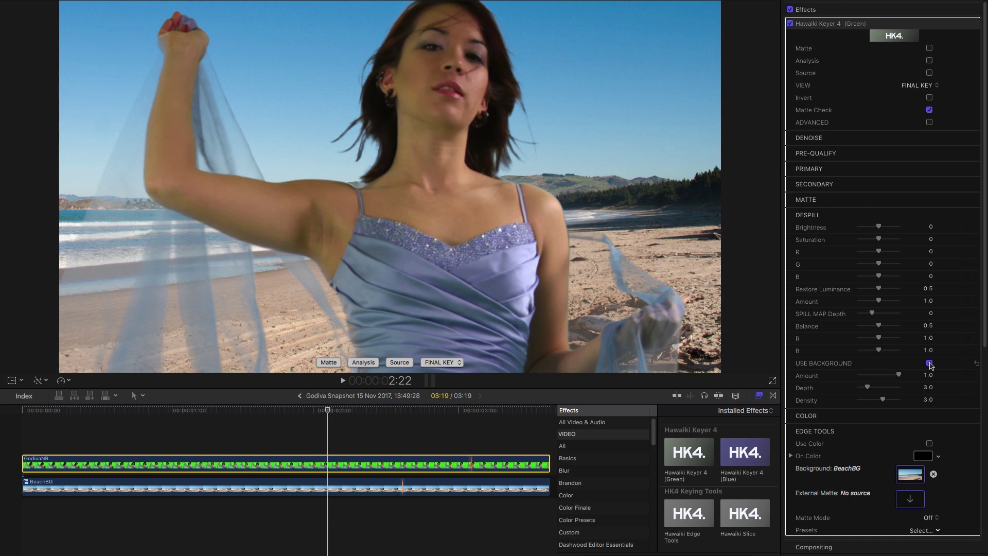
{"action": "left_click", "coordinate": [929, 363]}
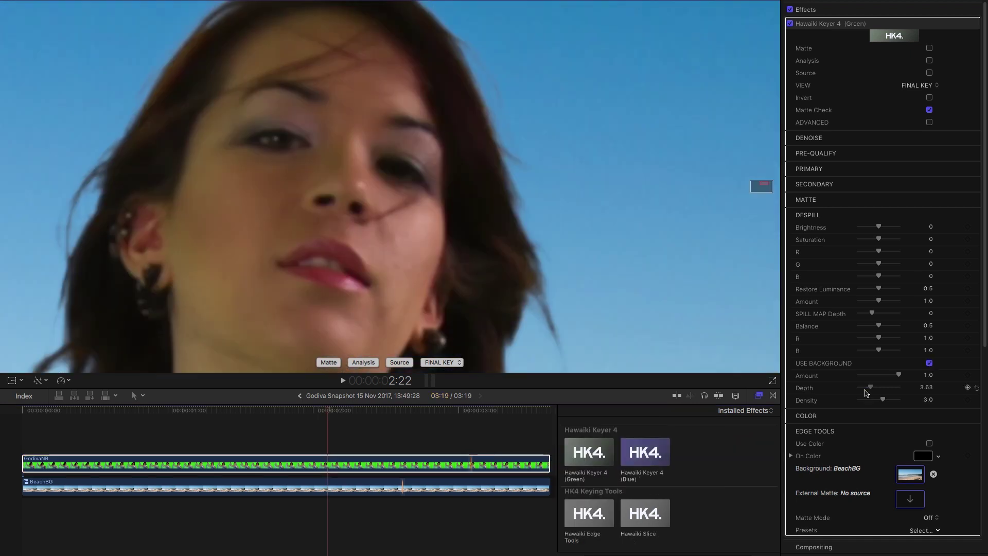
{"action": "mouse_move", "coordinate": [868, 387]}
{"action": "left_mouse_down"}
{"action": "mouse_move", "coordinate": [875, 393]}
{"action": "mouse_move", "coordinate": [840, 392]}
{"action": "mouse_move", "coordinate": [902, 395]}
{"action": "mouse_move", "coordinate": [882, 394]}
{"action": "left_mouse_up"}
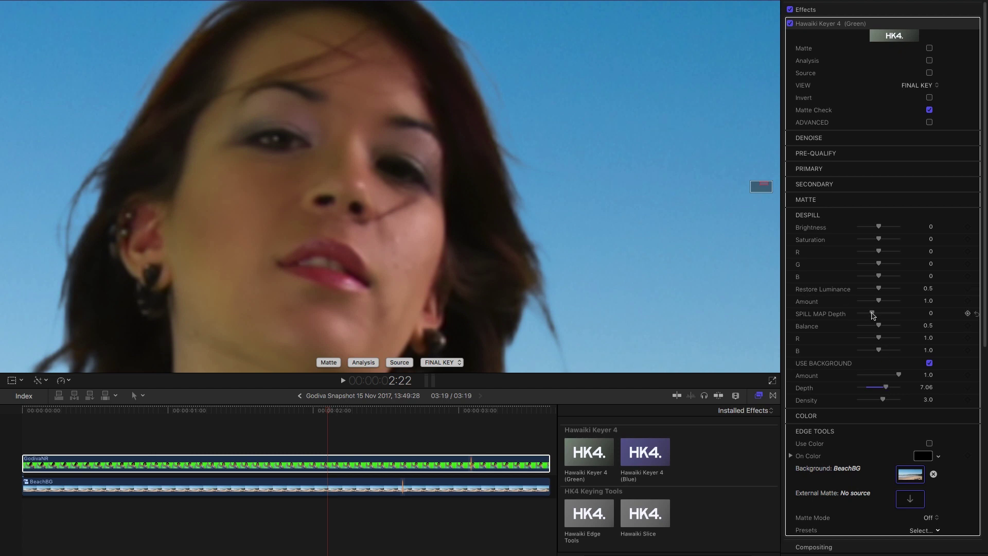
{"action": "left_click_drag", "start_coordinate": [872, 315], "coordinate": [884, 318]}
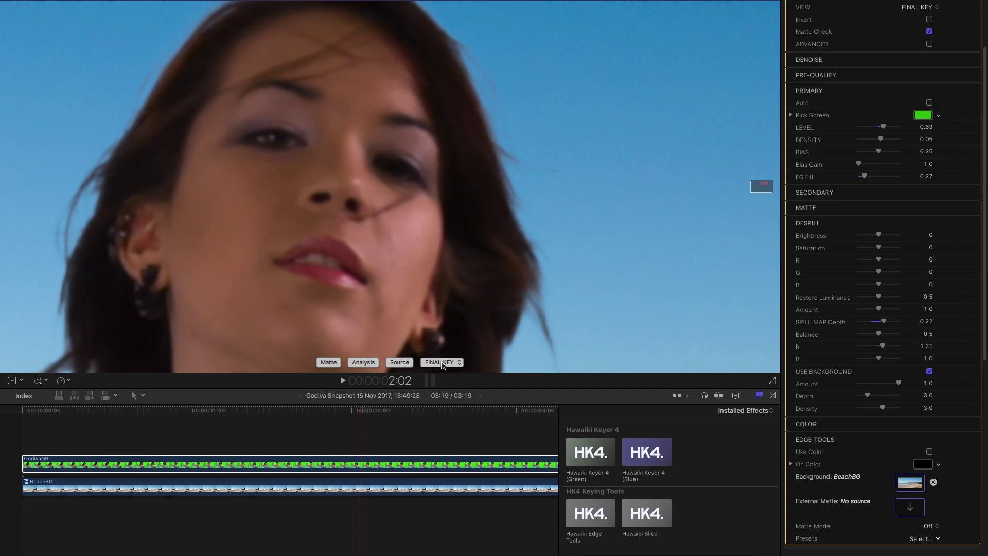
- Switch the view to Use Background and adjust the background Amount in the Despill settings
{"action": "left_click", "coordinate": [441, 362]}
{"action": "left_click", "coordinate": [450, 425]}
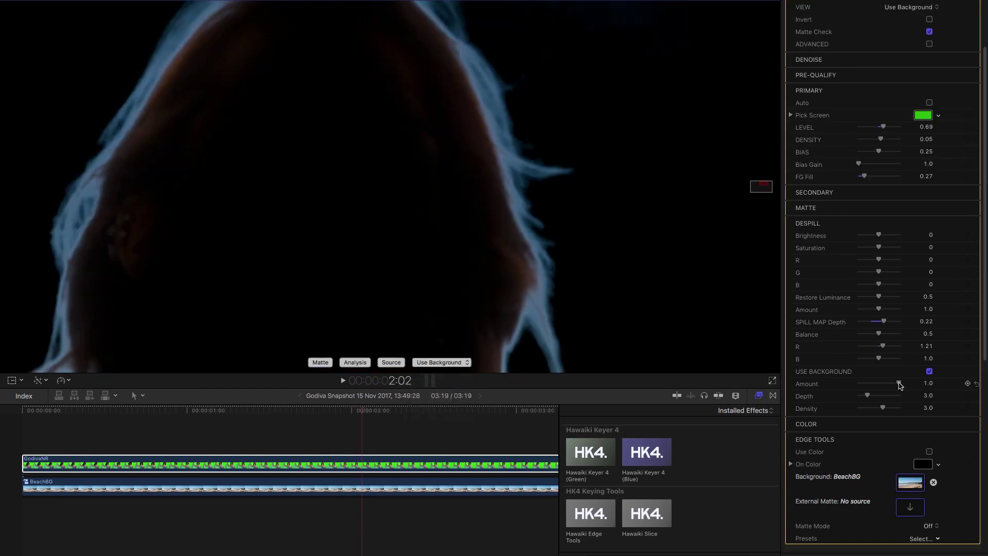
{"action": "left_click_drag", "start_coordinate": [899, 385], "coordinate": [919, 396]}
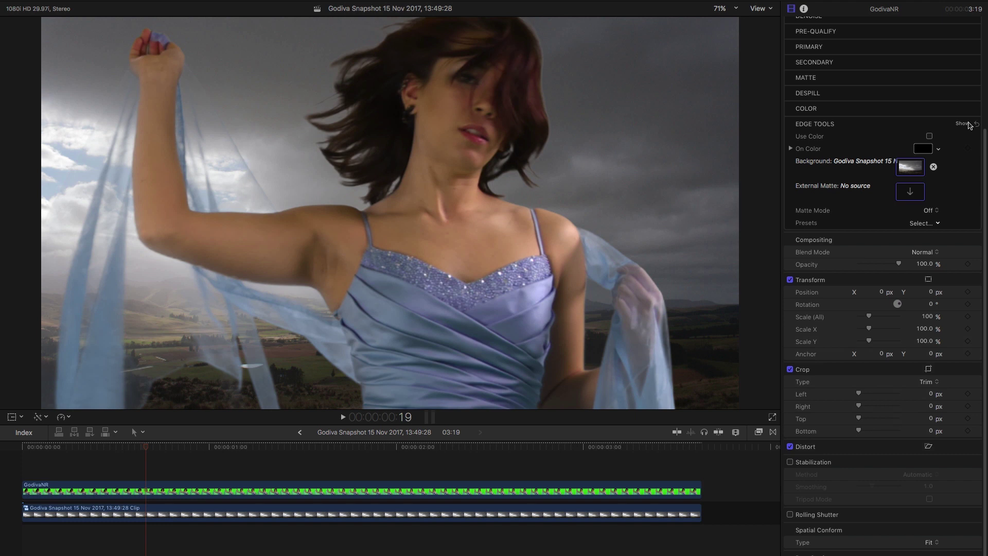
- Expand the Edge Tools group and compare the woman's hair edges at 200% with Edge Replace on and off, leaving it off
{"action": "left_click", "coordinate": [967, 124]}
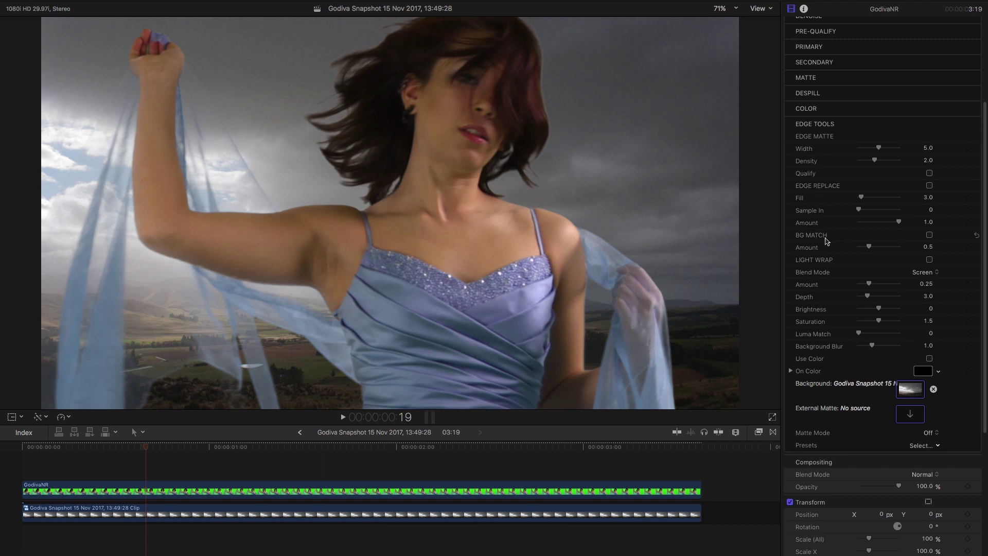
{"action": "key", "text": "super+equal"}
{"action": "key", "text": "super+equal"}
{"action": "key", "text": "super+equal"}
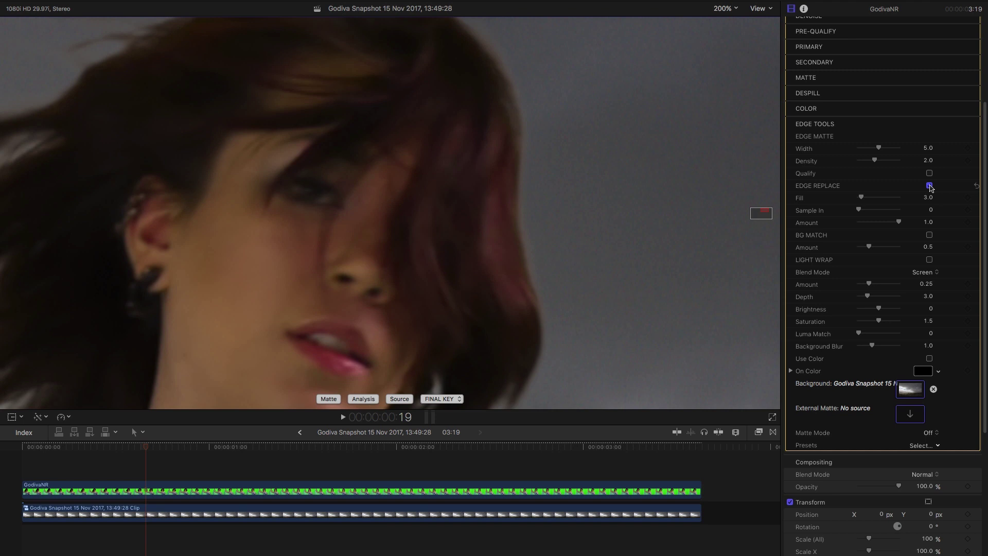
{"action": "left_click", "coordinate": [930, 187]}
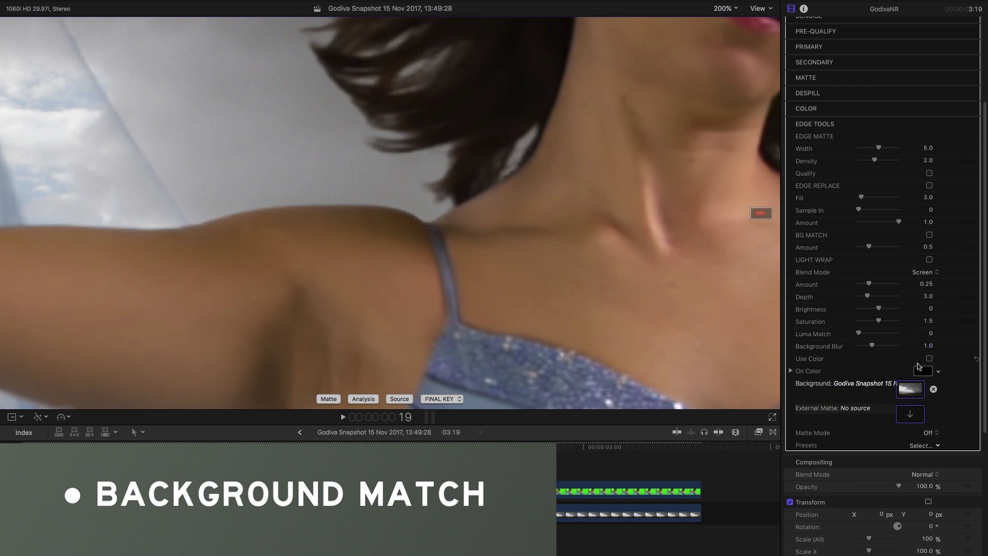
- Toggle BG Match on and off to compare its effect along the shoulder edge, leaving it on
{"action": "left_click", "coordinate": [929, 235]}
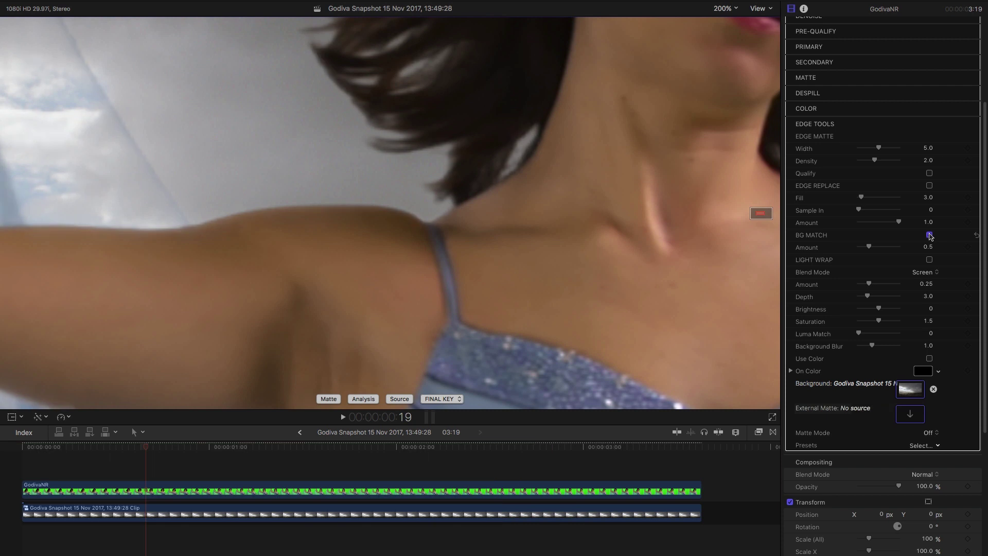
{"action": "left_click", "coordinate": [929, 236]}
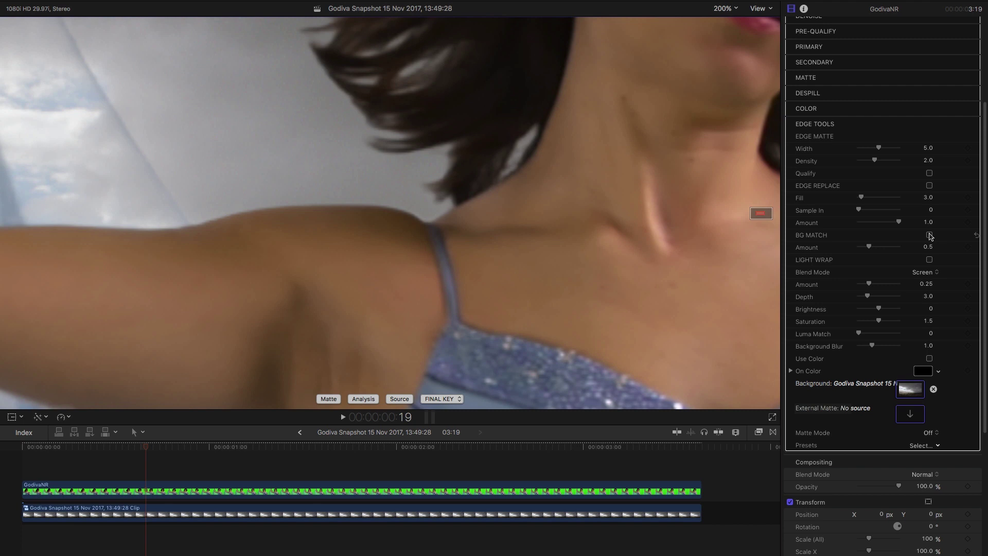
{"action": "left_click", "coordinate": [929, 236]}
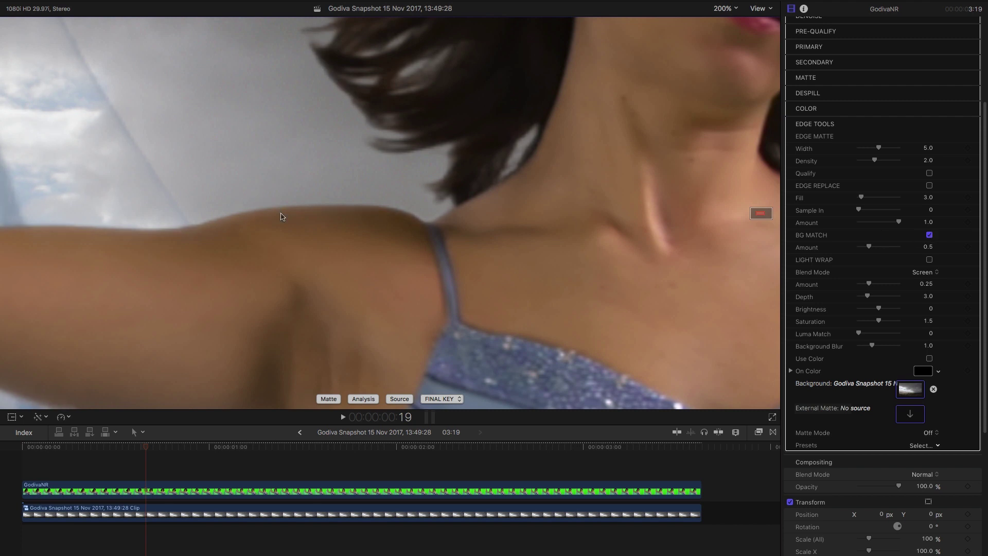
{"action": "left_click", "coordinate": [929, 235]}
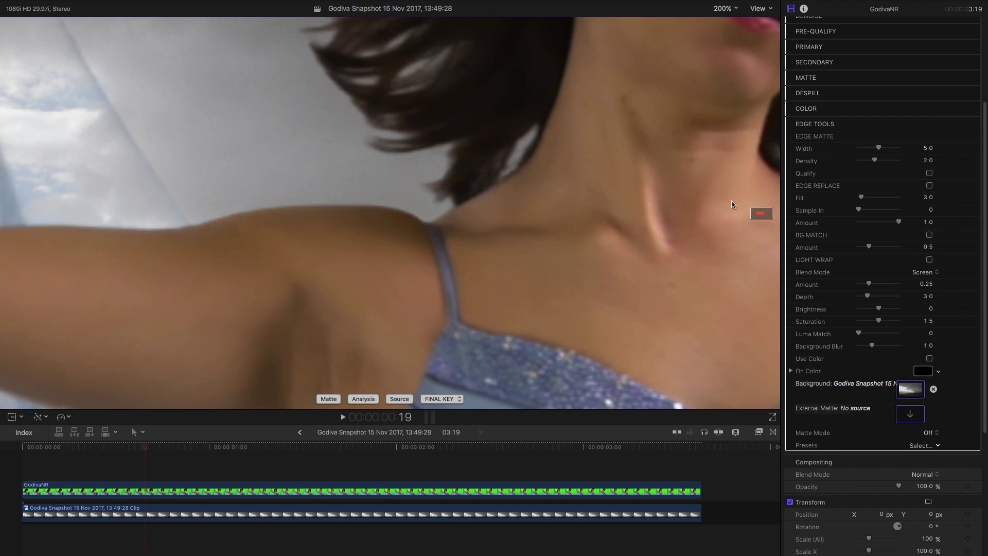
{"action": "left_click", "coordinate": [929, 235]}
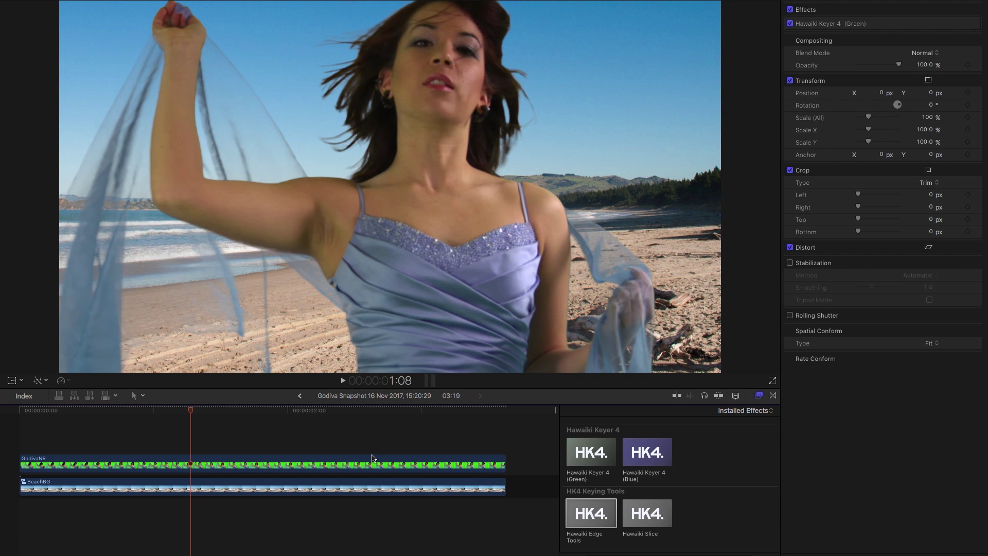
- Apply the Hawaiki Edge Tools effect to the GodivaNR clip and look through its parameters down to Edge Blend
{"action": "mouse_move", "coordinate": [851, 27]}
{"action": "left_click_drag", "start_coordinate": [591, 518], "coordinate": [251, 466]}
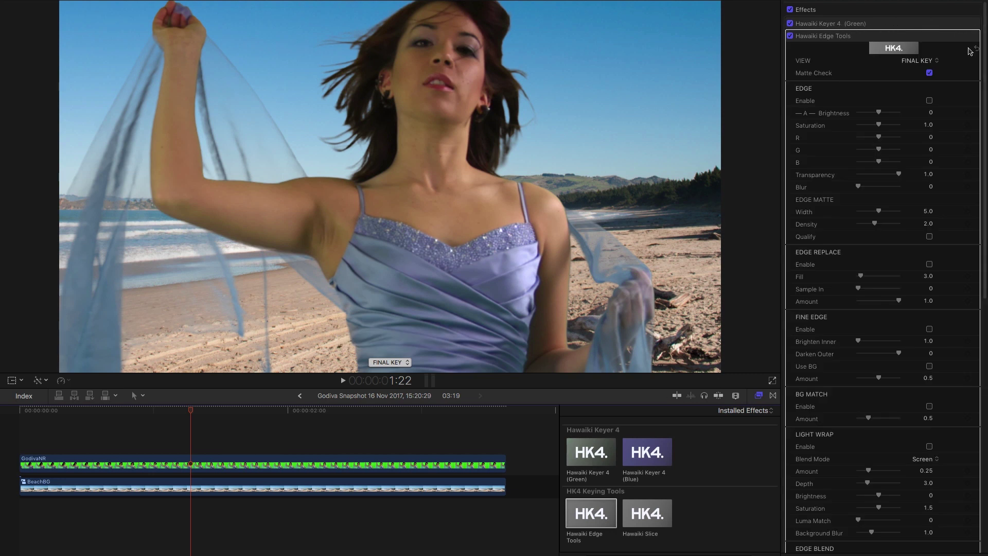
{"action": "scroll", "coordinate": [984, 118], "scroll_direction": "down", "scroll_amount": 2}
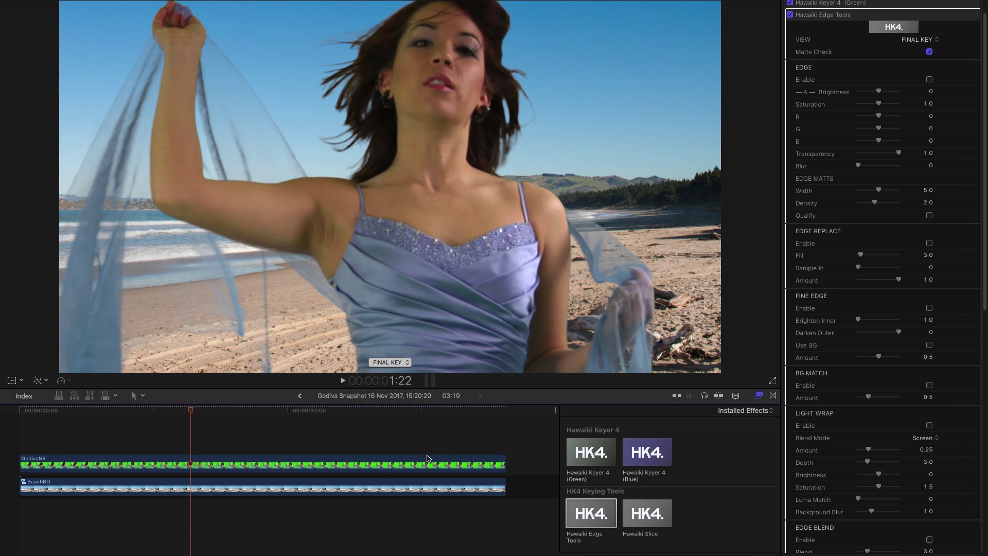
{"action": "scroll", "coordinate": [984, 355], "scroll_direction": "down", "scroll_amount": 5}
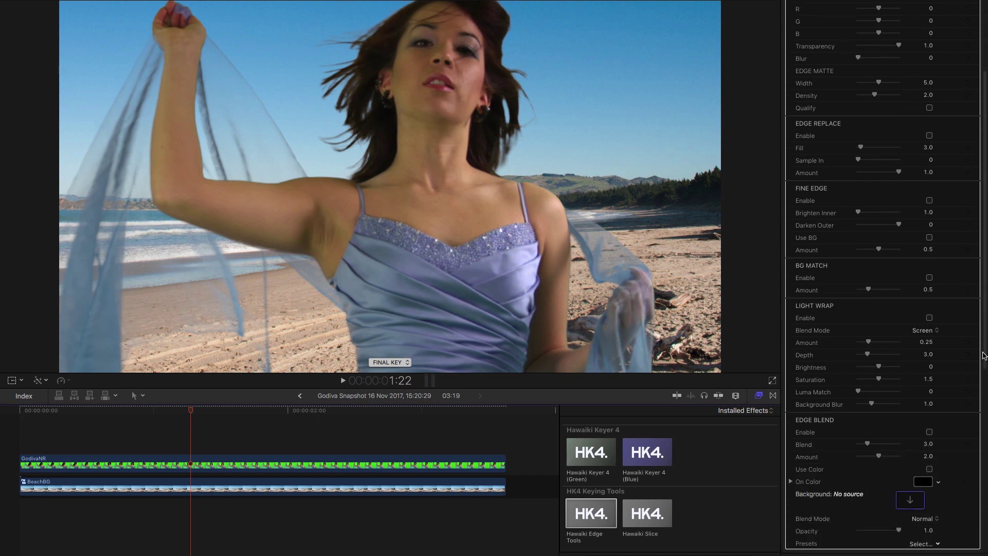
{"action": "left_click_drag", "start_coordinate": [982, 355], "coordinate": [982, 364]}
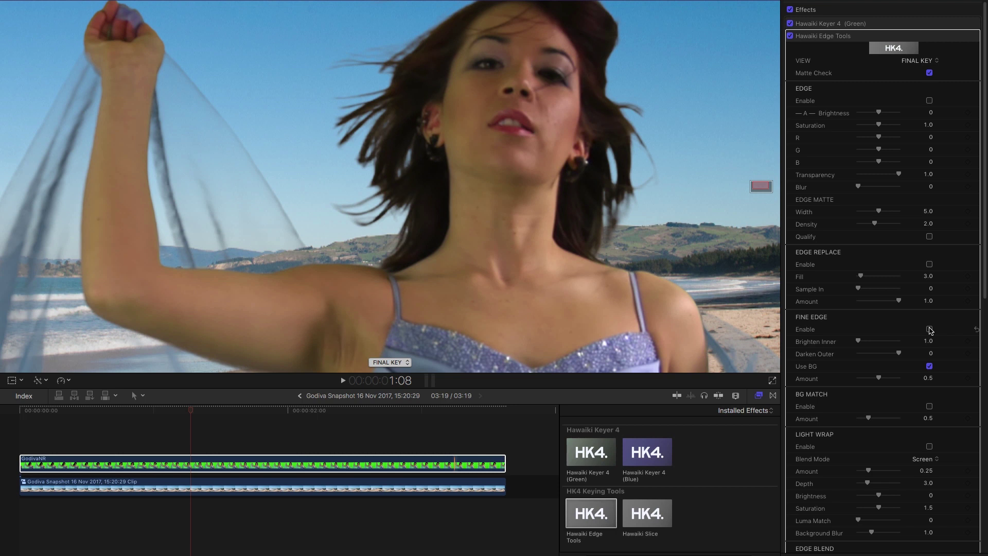
- Enable Fine Edge in Hawaiki Edge Tools and adjust its Brighten Inner and Darken Outer amounts
{"action": "left_click", "coordinate": [929, 329]}
{"action": "left_click_drag", "start_coordinate": [858, 341], "coordinate": [865, 359]}
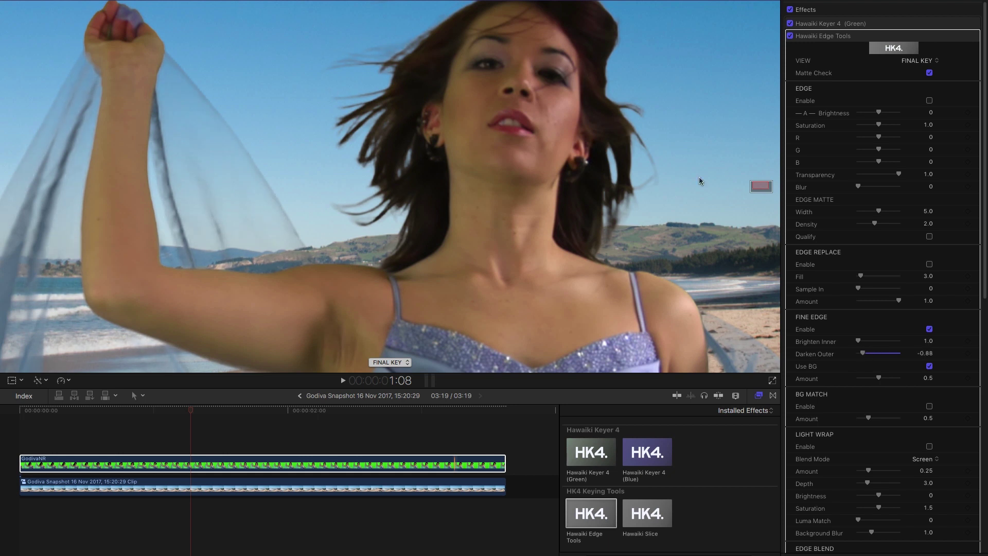
{"action": "left_click_drag", "start_coordinate": [863, 354], "coordinate": [889, 357]}
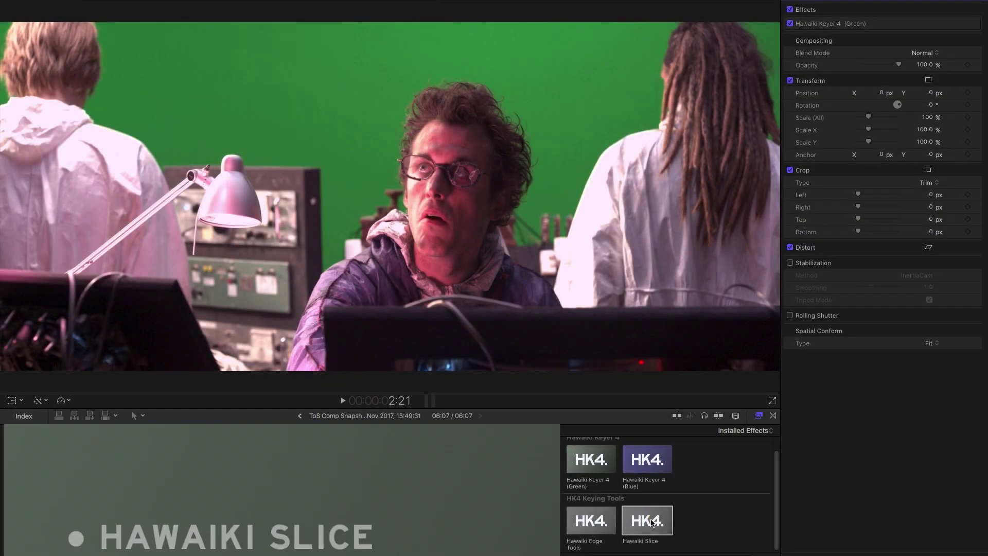
- Apply Hawaiki Slice to the TOS_02_3c_Crop clip, setting Dim Background to 0.92 and placing the sampling line across the green above the seated man's head
{"action": "double_click", "coordinate": [646, 520]}
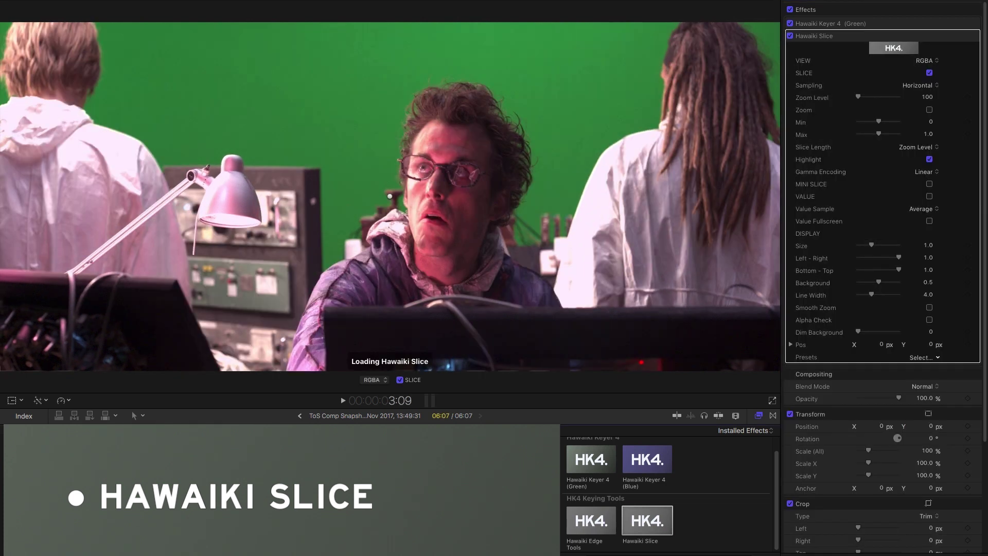
{"action": "left_click_drag", "start_coordinate": [858, 344], "coordinate": [894, 346]}
{"action": "left_click_drag", "start_coordinate": [389, 198], "coordinate": [349, 84]}
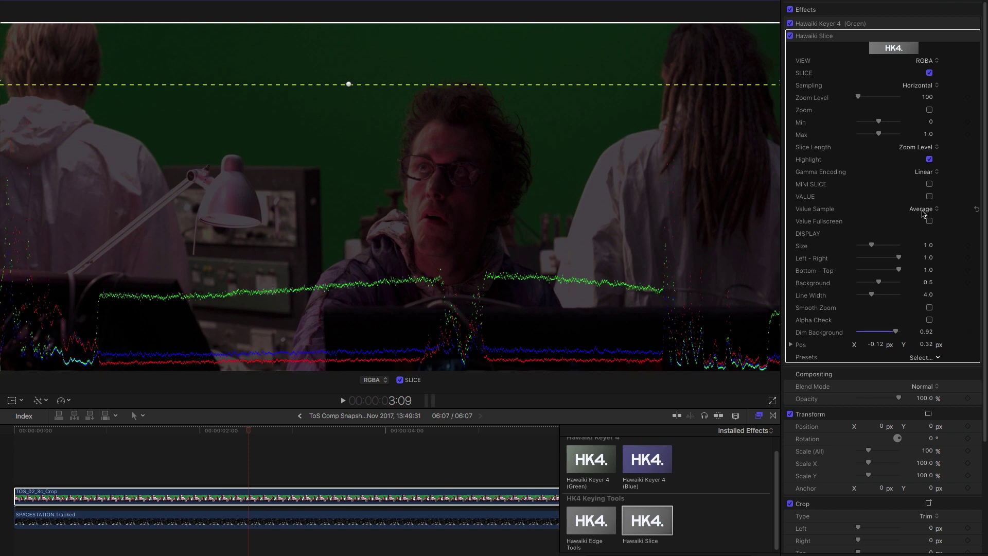
- Turn on VALUE, set the Zoom Level to 628, move the sample point to the green beside the man's head, and try Mini Slice
{"action": "left_click", "coordinate": [929, 196]}
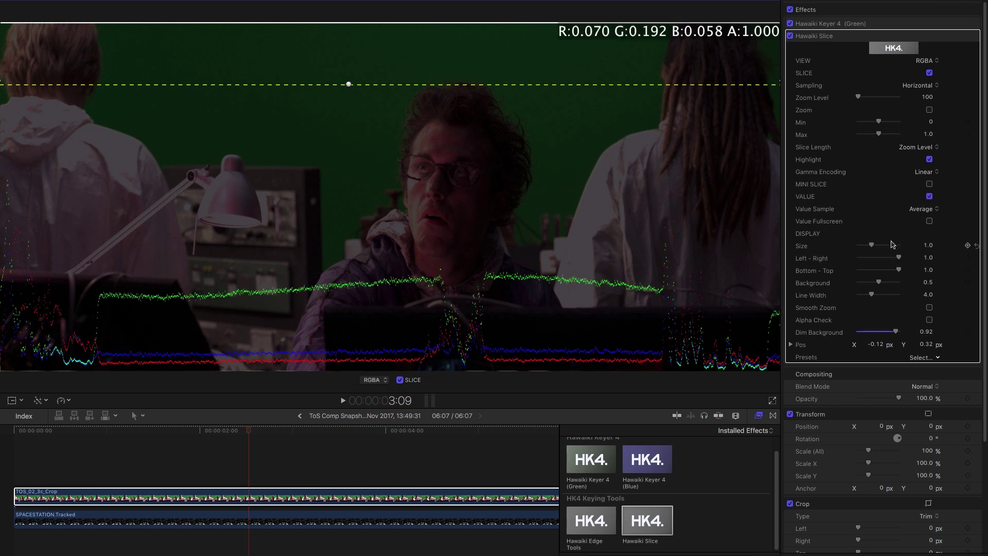
{"action": "left_click_drag", "start_coordinate": [859, 96], "coordinate": [872, 98]}
{"action": "left_click_drag", "start_coordinate": [348, 85], "coordinate": [531, 166]}
{"action": "left_click", "coordinate": [929, 184]}
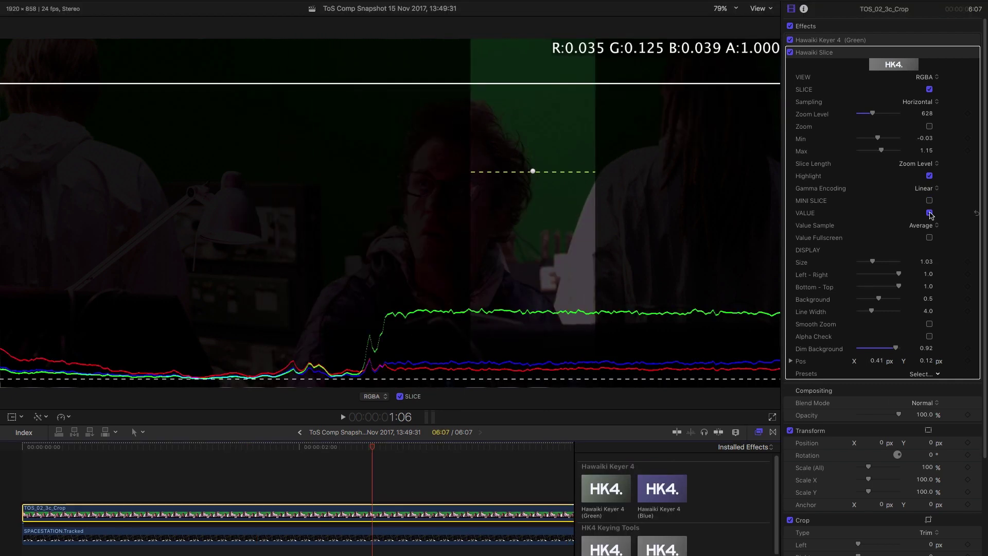
- Turn off VALUE, enable Zoom and move the sample point to the edge of the man's glasses, about X 0.02 and Y 0.11
{"action": "left_click", "coordinate": [929, 212]}
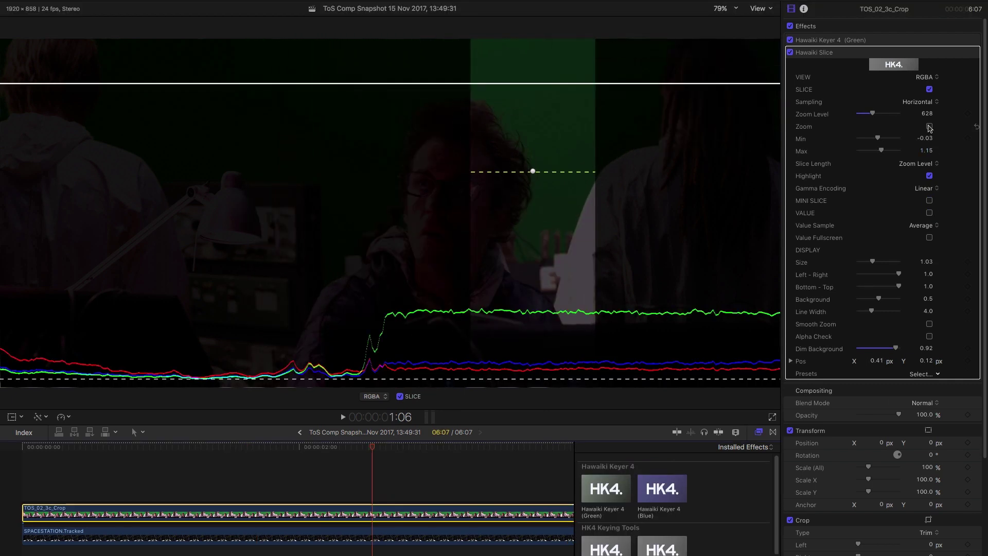
{"action": "left_click", "coordinate": [929, 126]}
{"action": "left_click_drag", "start_coordinate": [533, 171], "coordinate": [397, 173]}
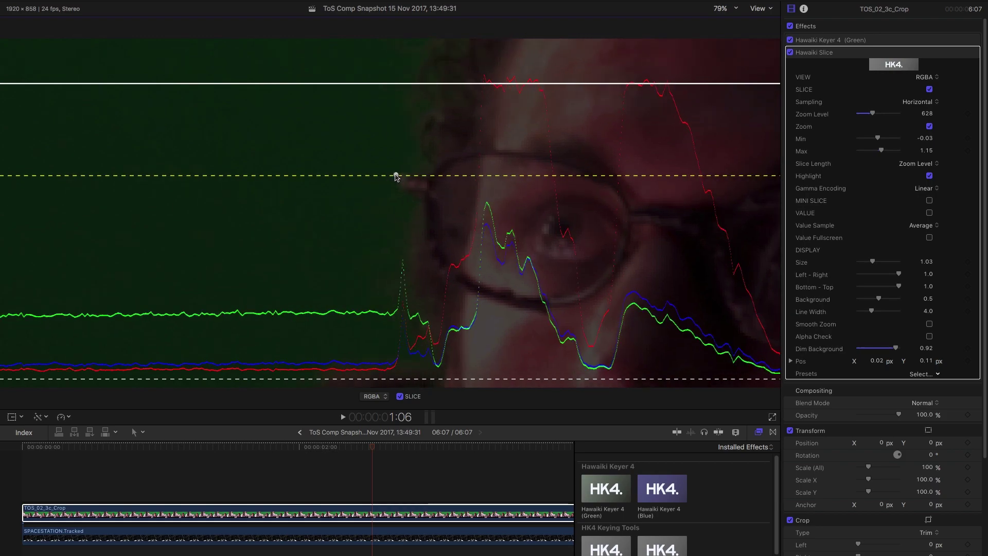